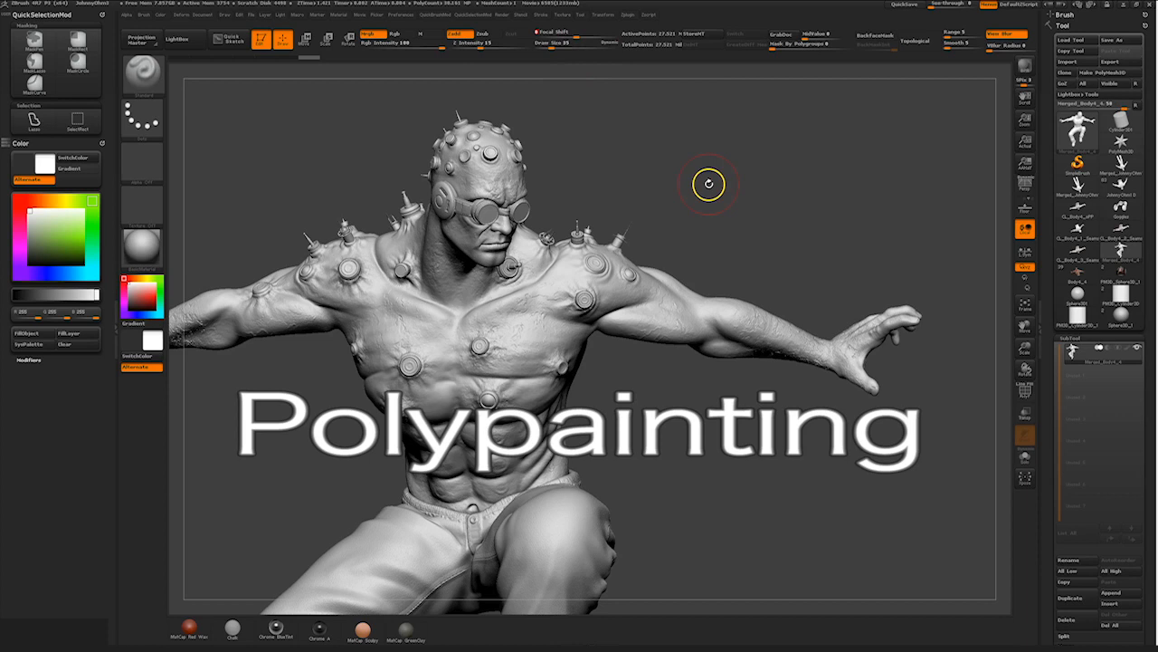
Undock the Color sub-palette from the left tray and zoom out to frame the grey figure
left_click_drag(100, 144, 334, 148)
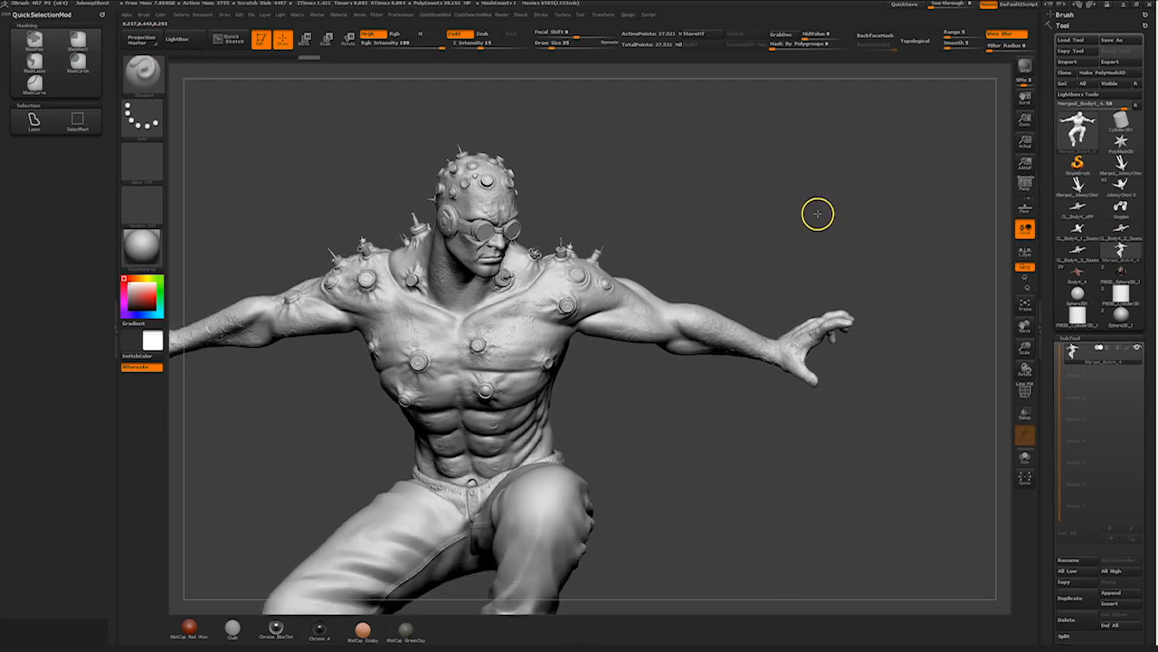
right_click_drag(853, 212, 762, 237)
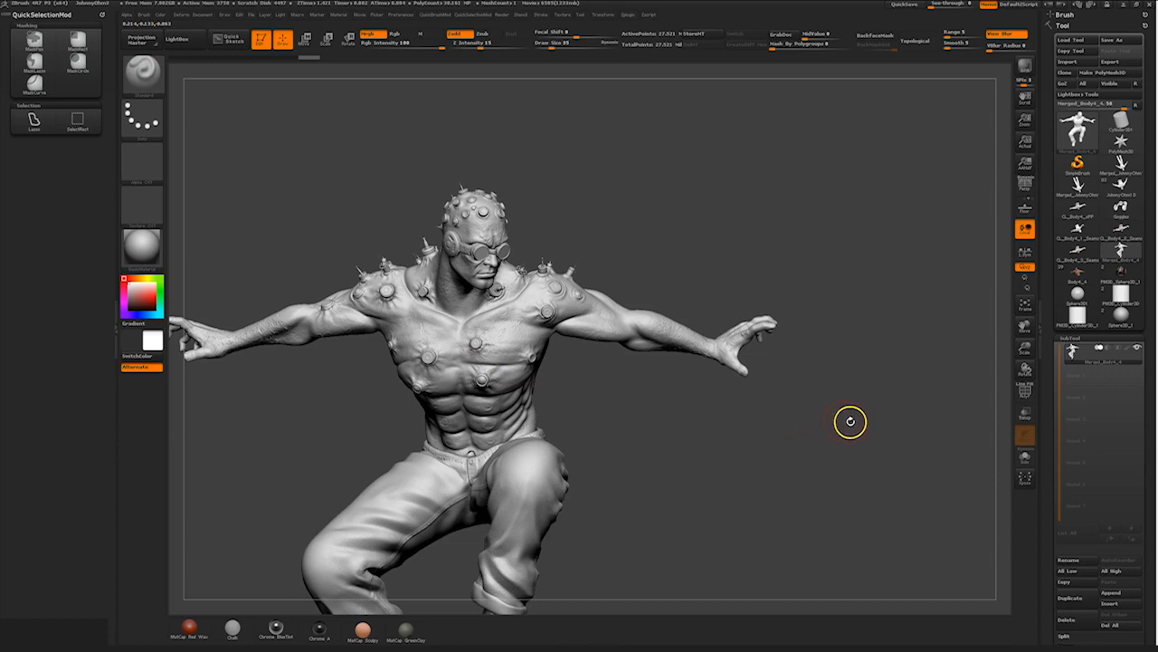
Reposition and orbit the figure before switching to the polypainted body tool
mouse_move(729, 407)
left_mouse_down()
mouse_move(782, 360)
mouse_move(588, 366)
left_mouse_up()
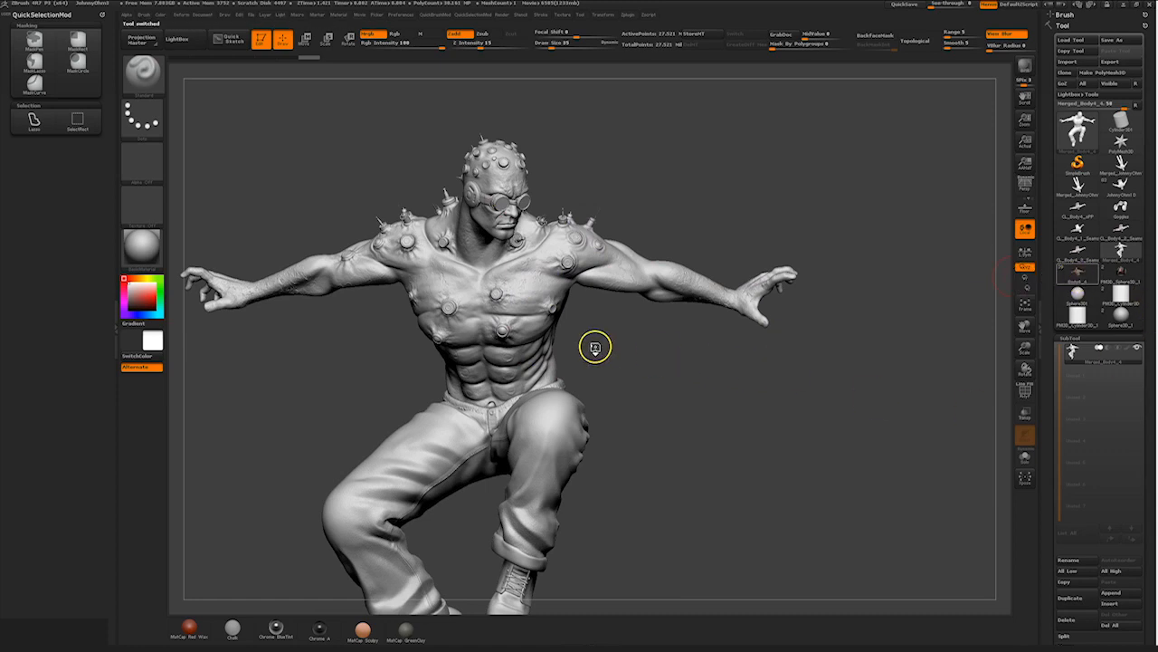
mouse_move(602, 347)
left_mouse_down()
mouse_move(652, 367)
mouse_move(625, 366)
mouse_move(761, 383)
mouse_move(653, 378)
mouse_move(711, 378)
left_mouse_up()
Dock the Color sub-palette into the left tray beside the painted figure
left_click_drag(456, 373, 456, 373)
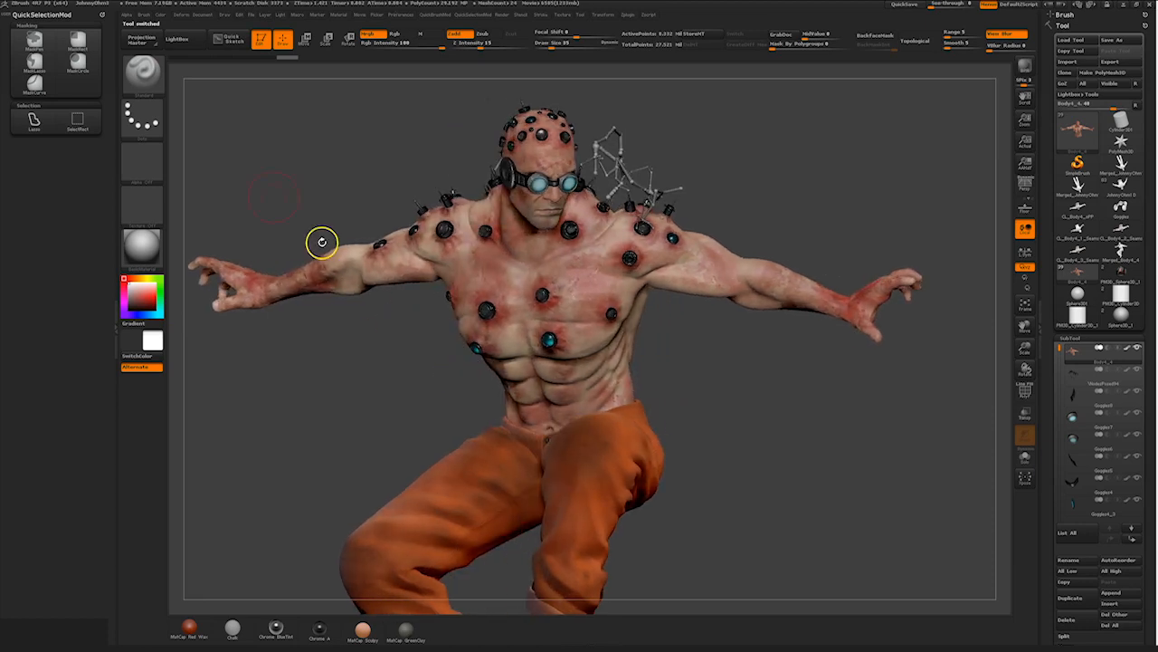
left_click(163, 16)
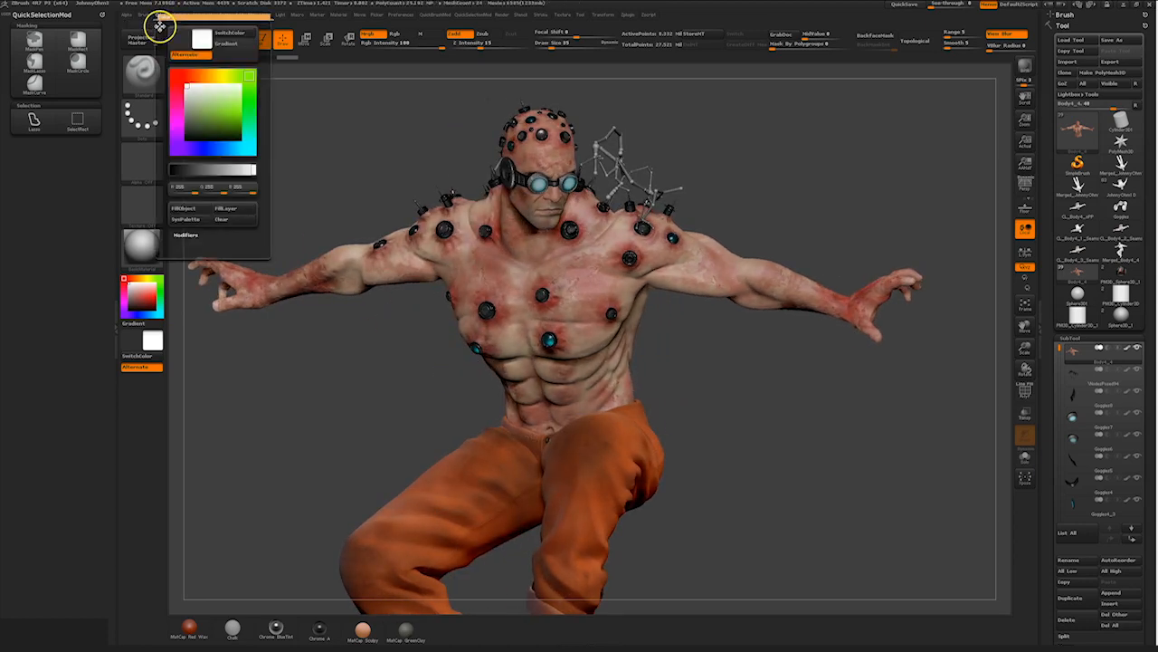
left_click_drag(159, 23, 77, 194)
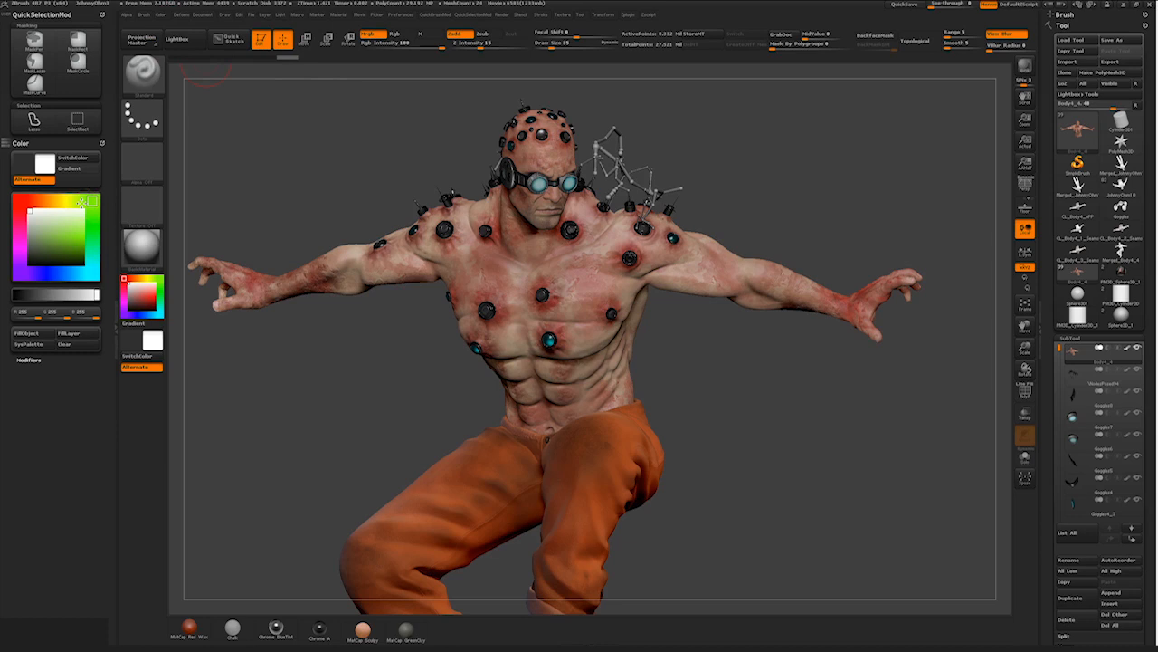
left_click(163, 17)
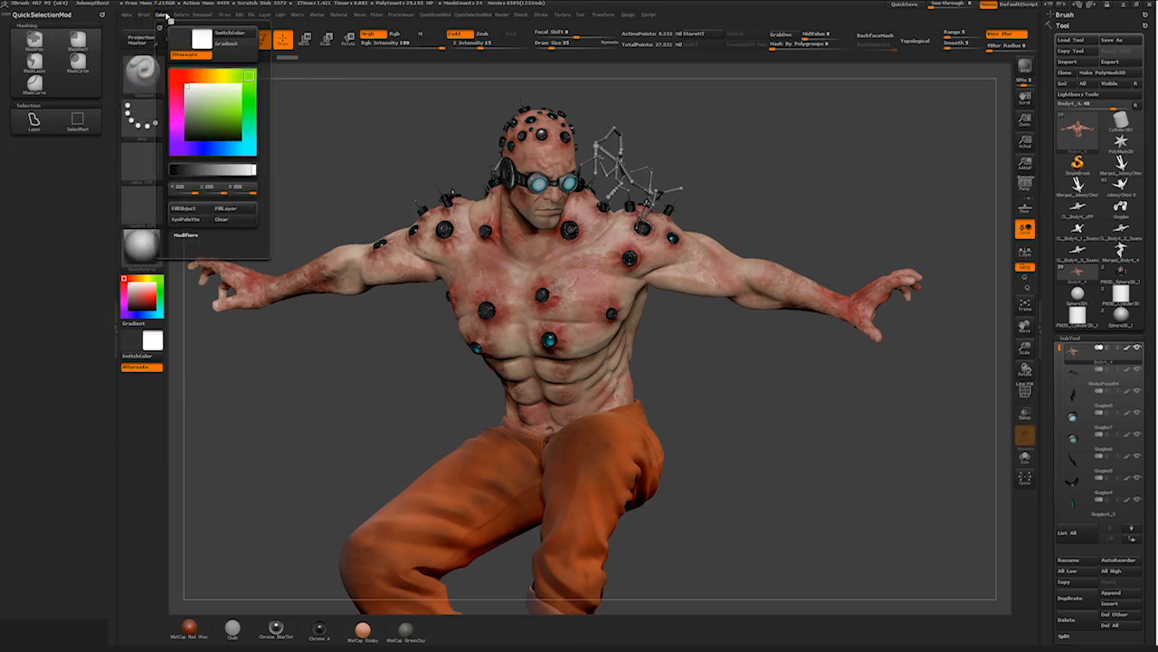
left_click_drag(165, 18, 54, 181)
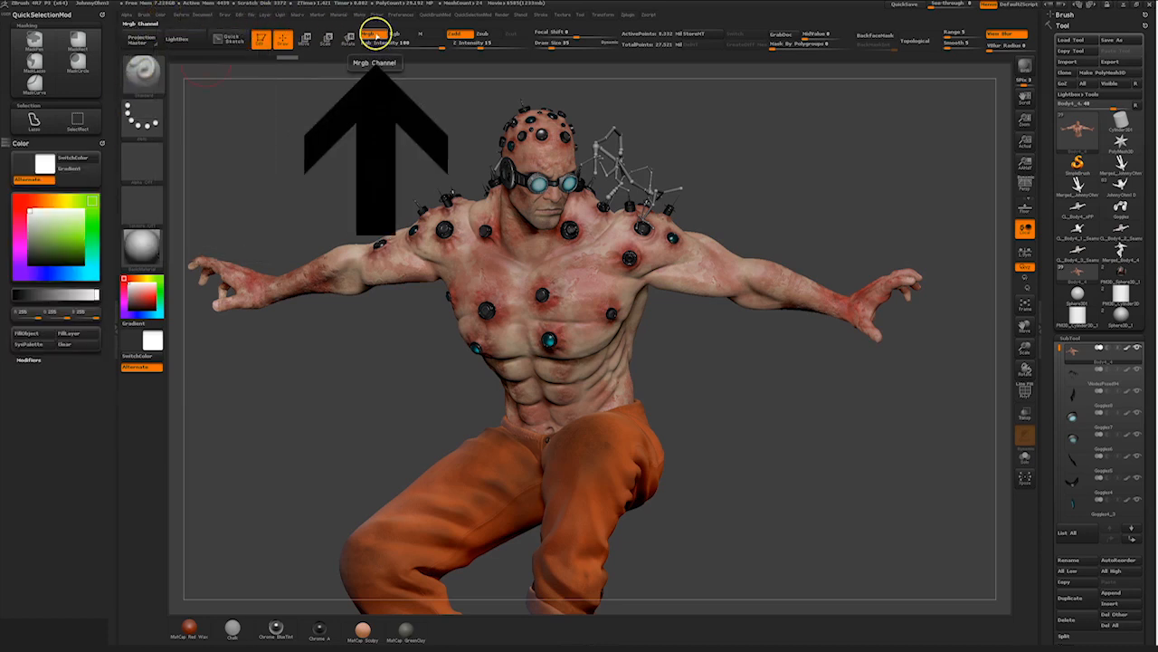
Toggle the shelf from Rgb back to Mrgb so colour and material paint together
left_click(398, 36)
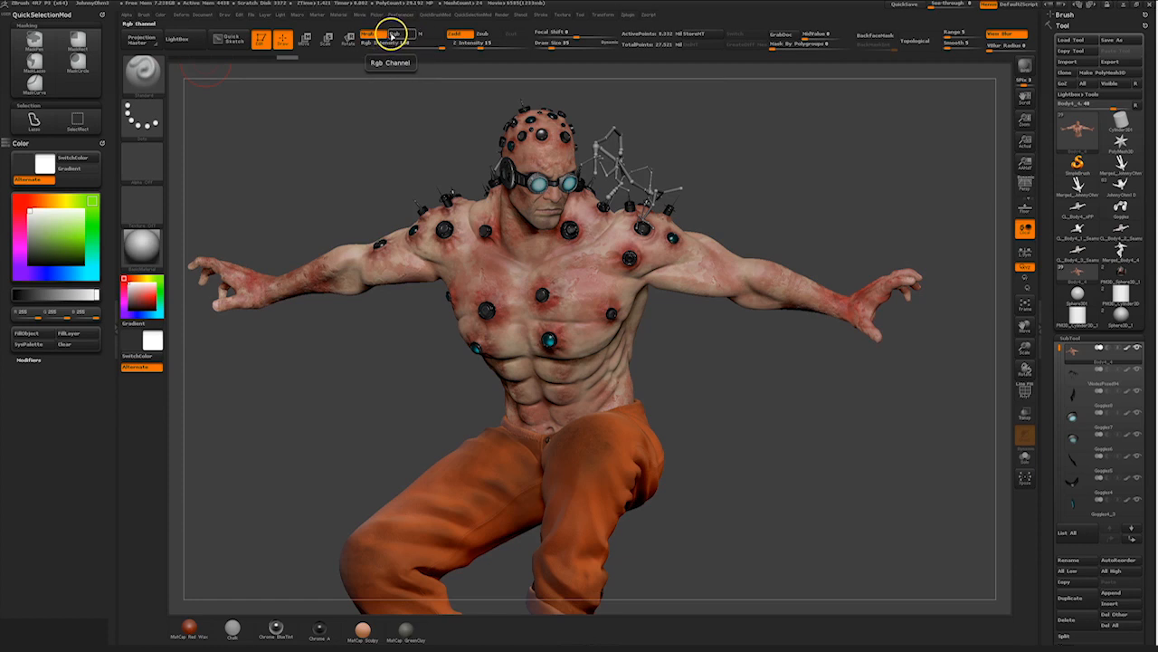
left_click(407, 35)
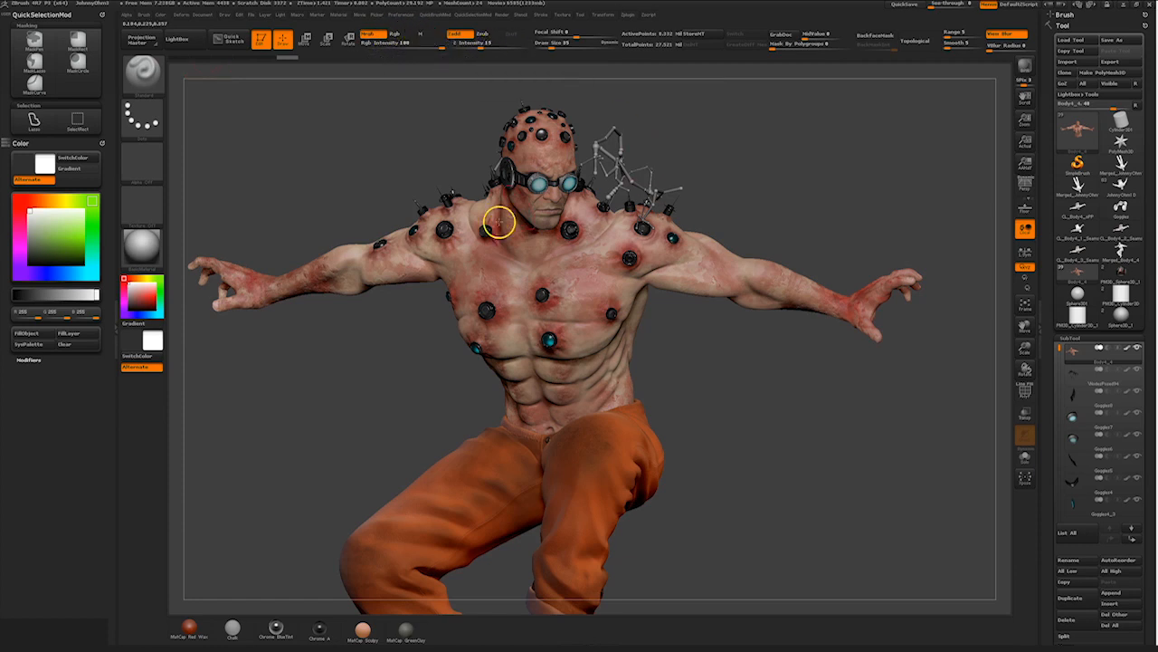
Load the Sphere3D tool and centre both spheres side by side in view
left_click(1123, 312)
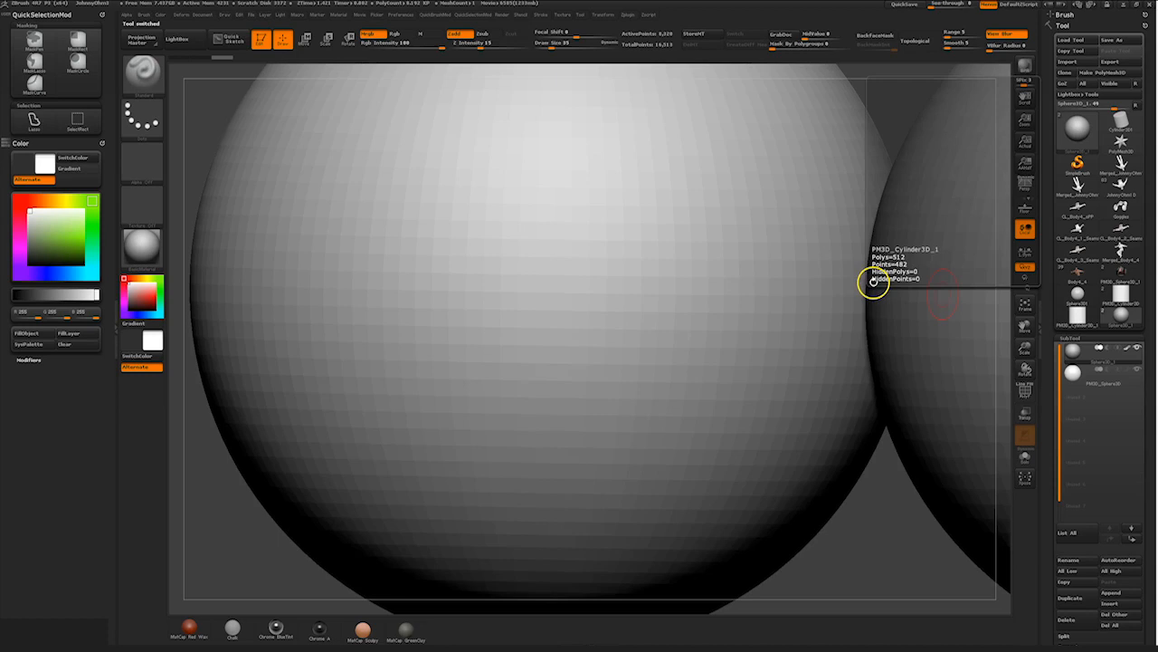
mouse_move(831, 268)
left_mouse_down()
mouse_move(823, 127)
mouse_move(665, 130)
left_mouse_up()
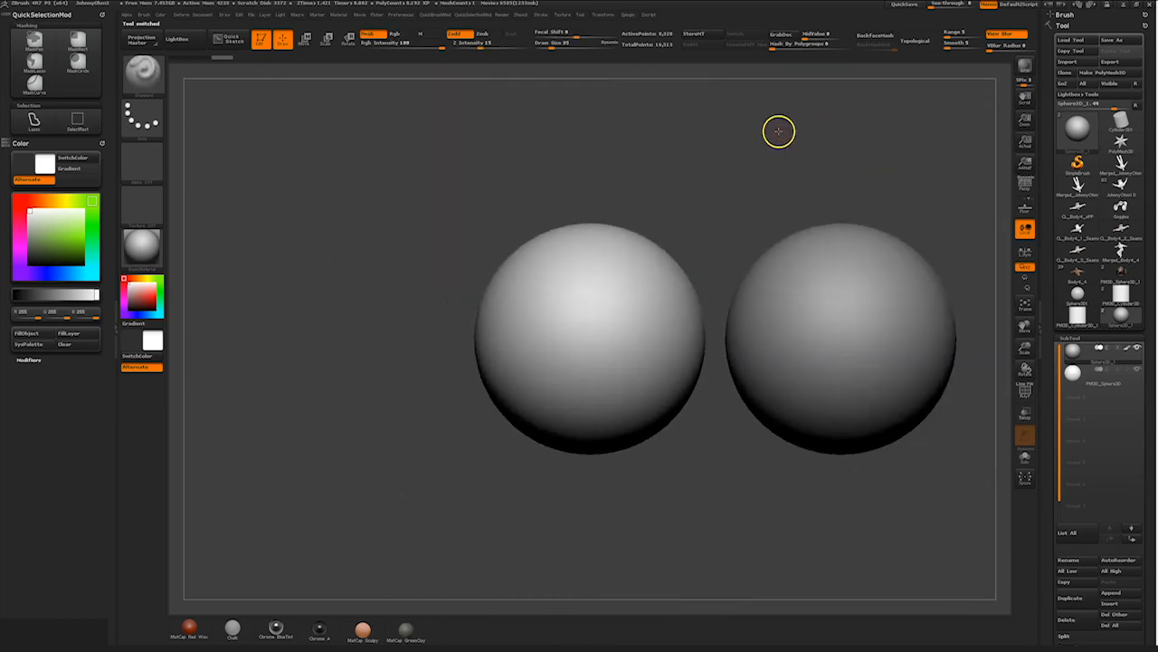
key("shift")
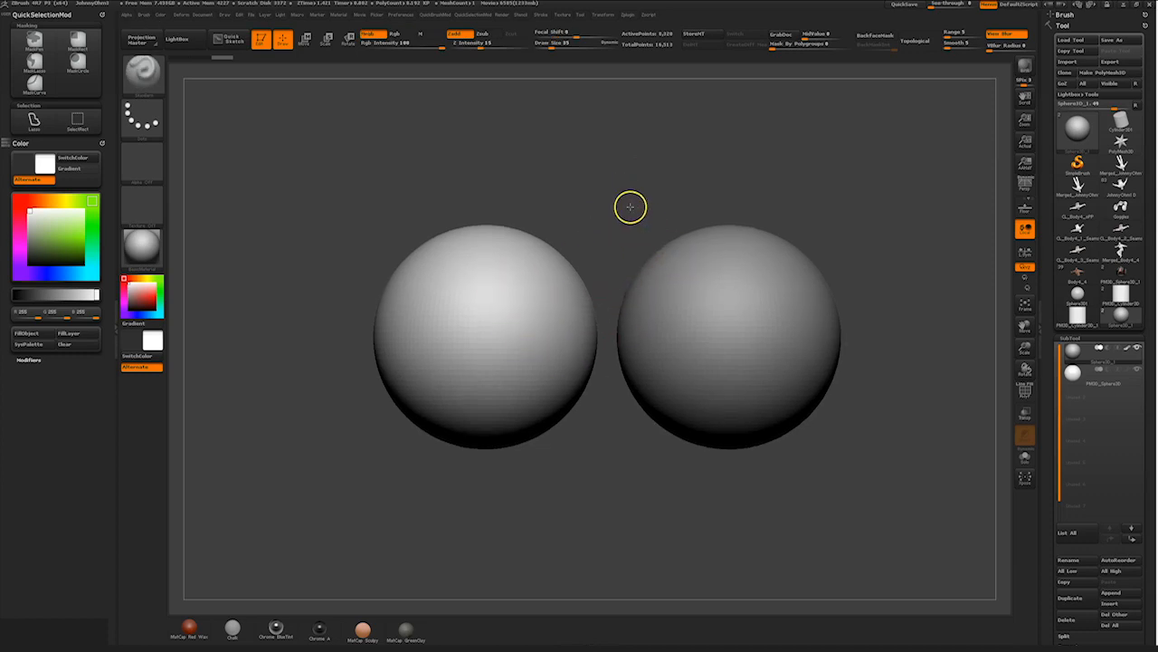
left_click_drag(633, 207, 525, 237, "alt")
Try a dark reflective and then a glossy GelShader-style material on the right sphere
left_click(163, 249)
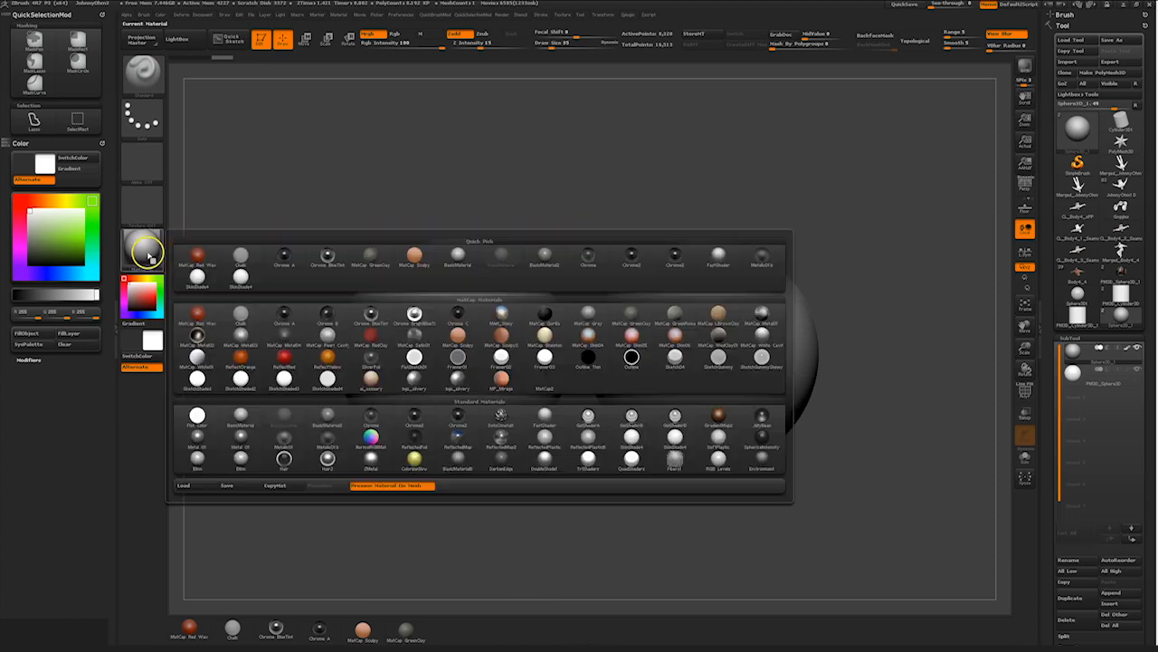
left_click(373, 409)
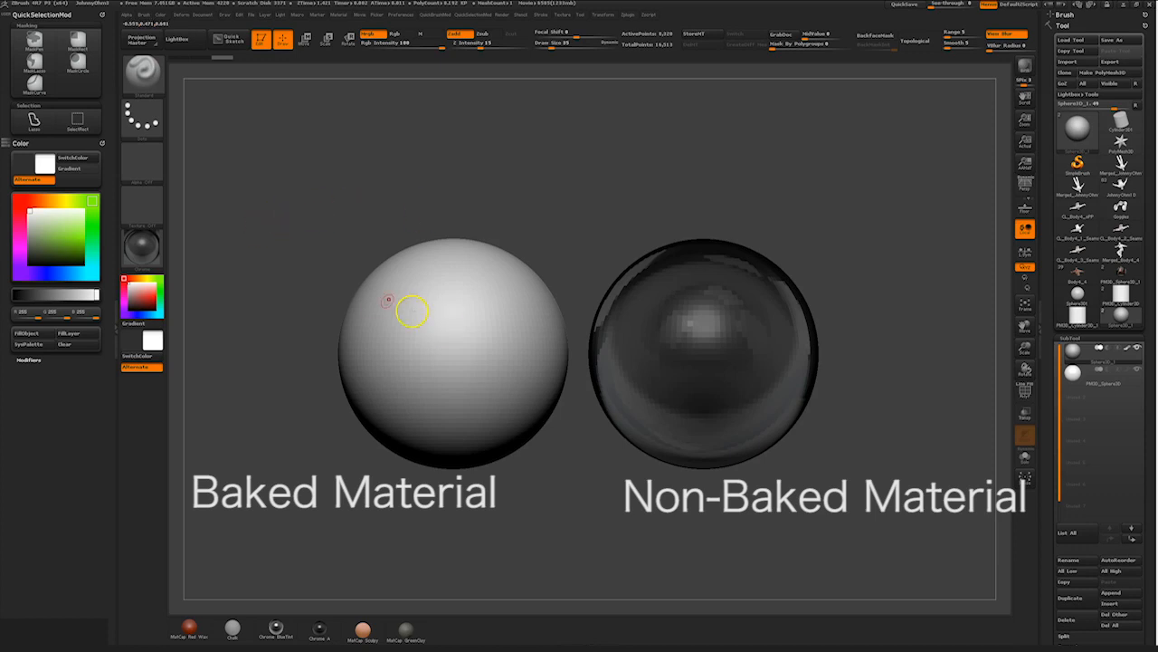
left_click(144, 249)
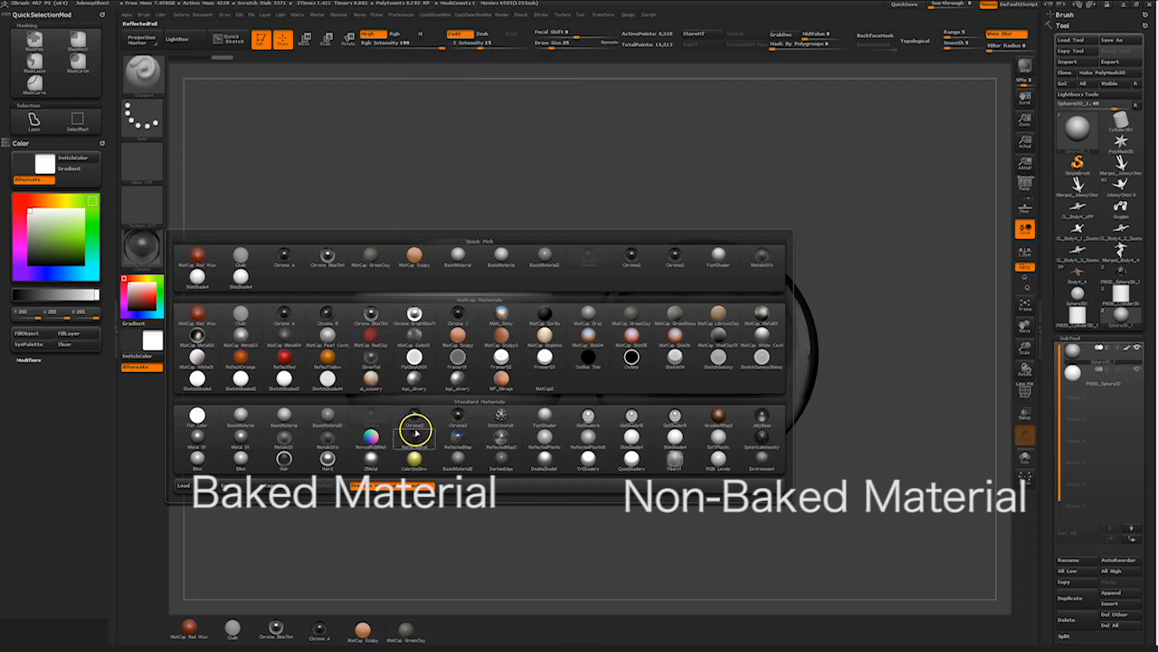
mouse_move(586, 437)
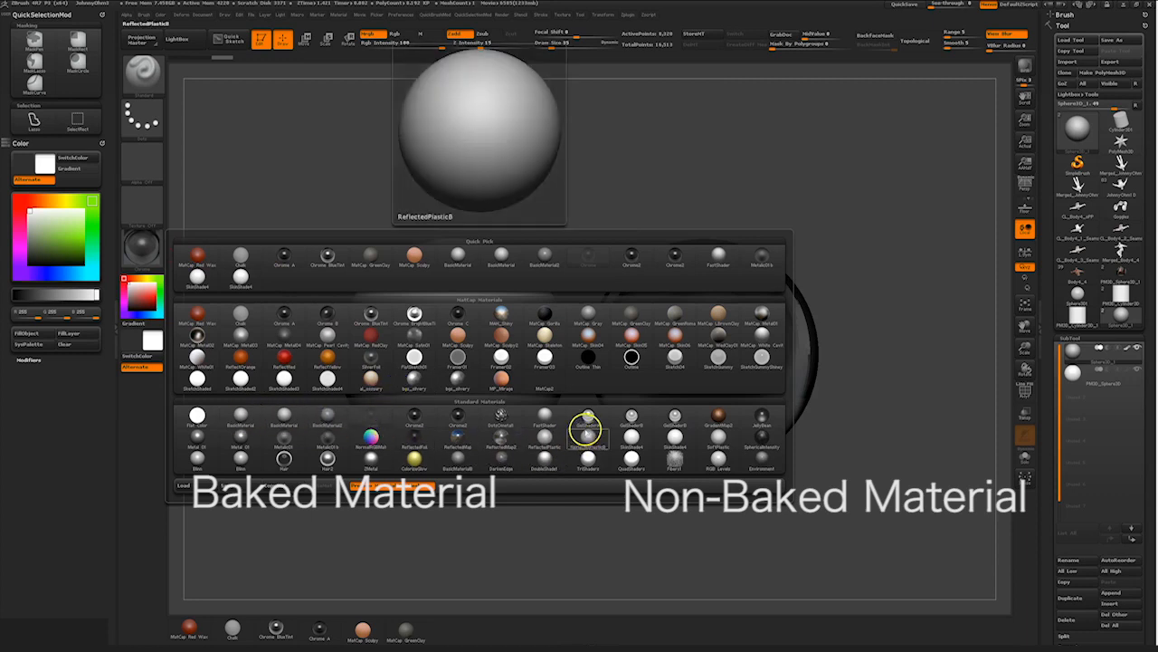
left_click(585, 424)
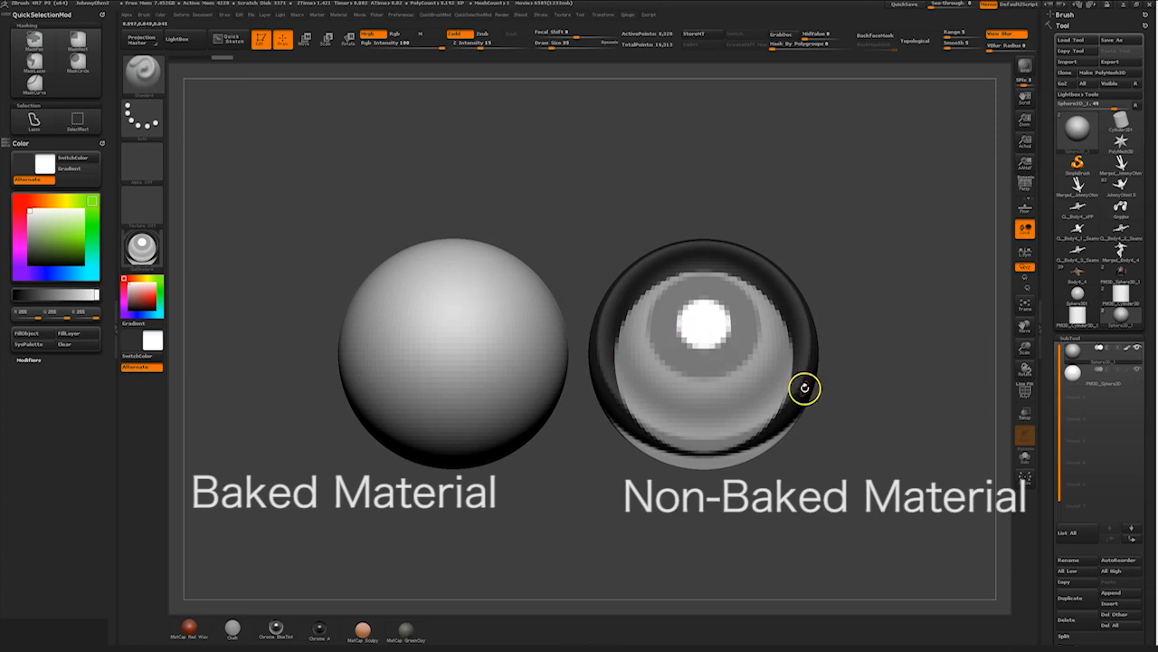
Select the right sphere, give it the matte material and FillObject with Mrgb on
left_click(721, 335, "alt")
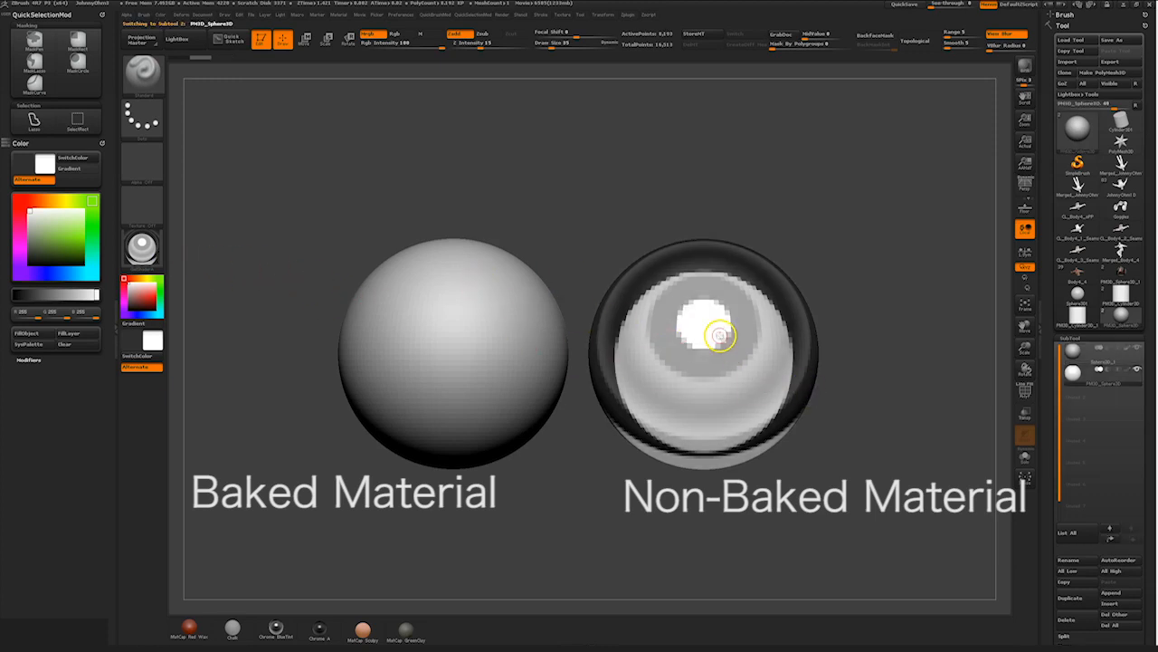
left_click(142, 247)
left_click(241, 380)
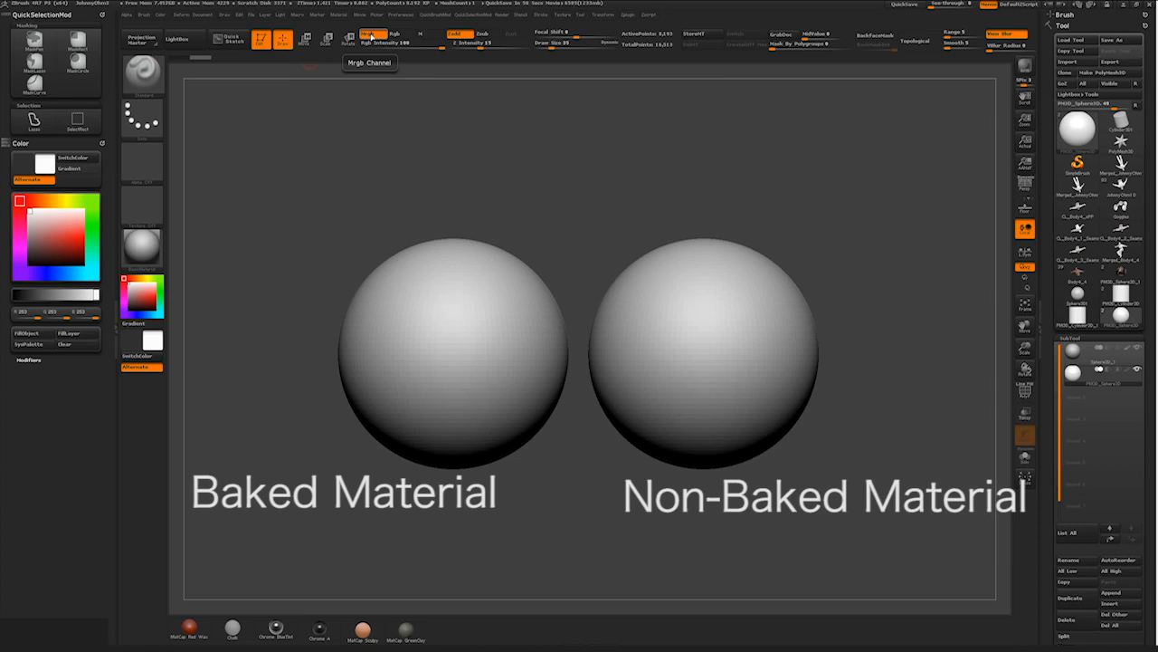
left_click(370, 36)
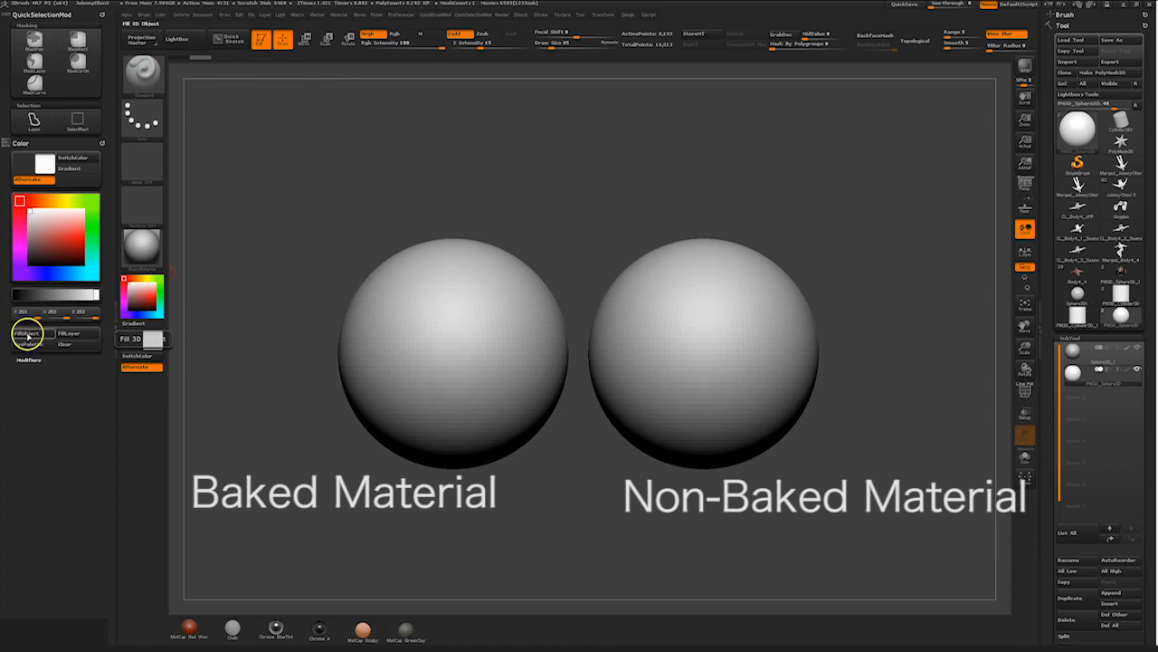
left_click(27, 335)
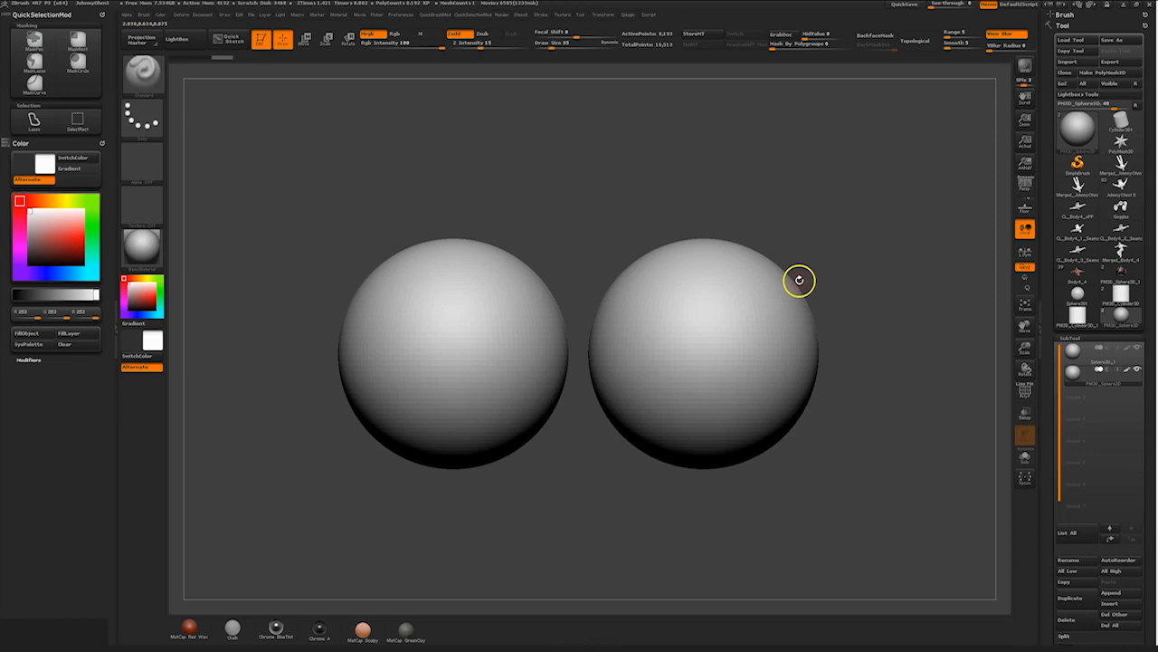
Pan the spheres up-left and set the Draw Size to 128
left_click_drag(882, 307, 806, 251, "alt")
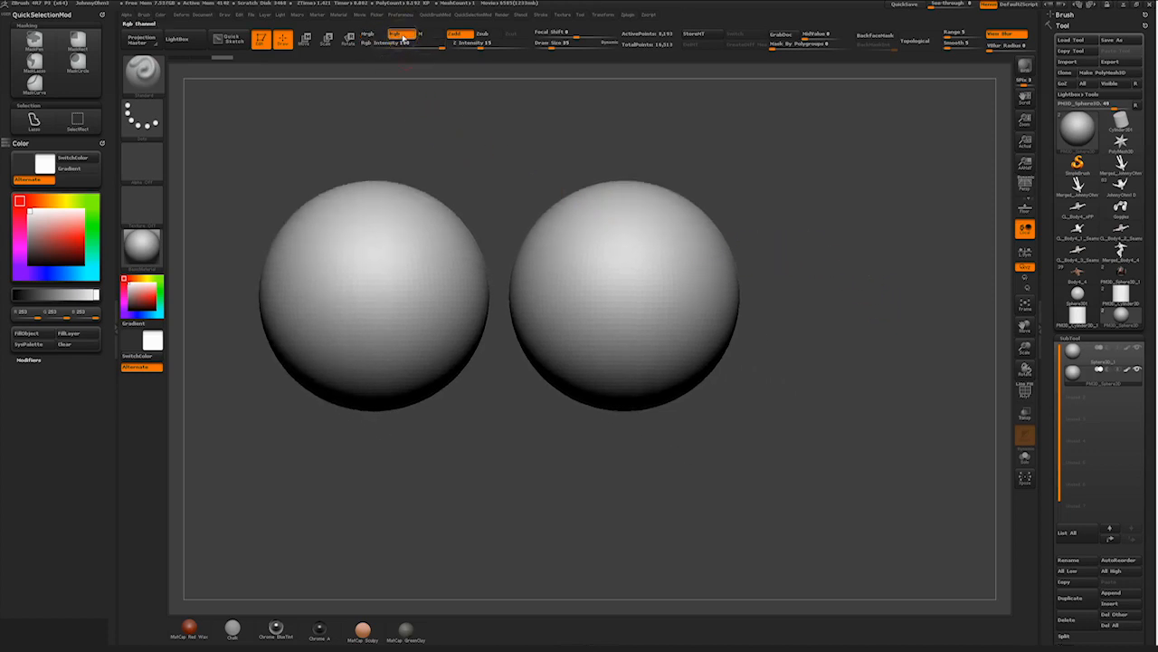
key("s")
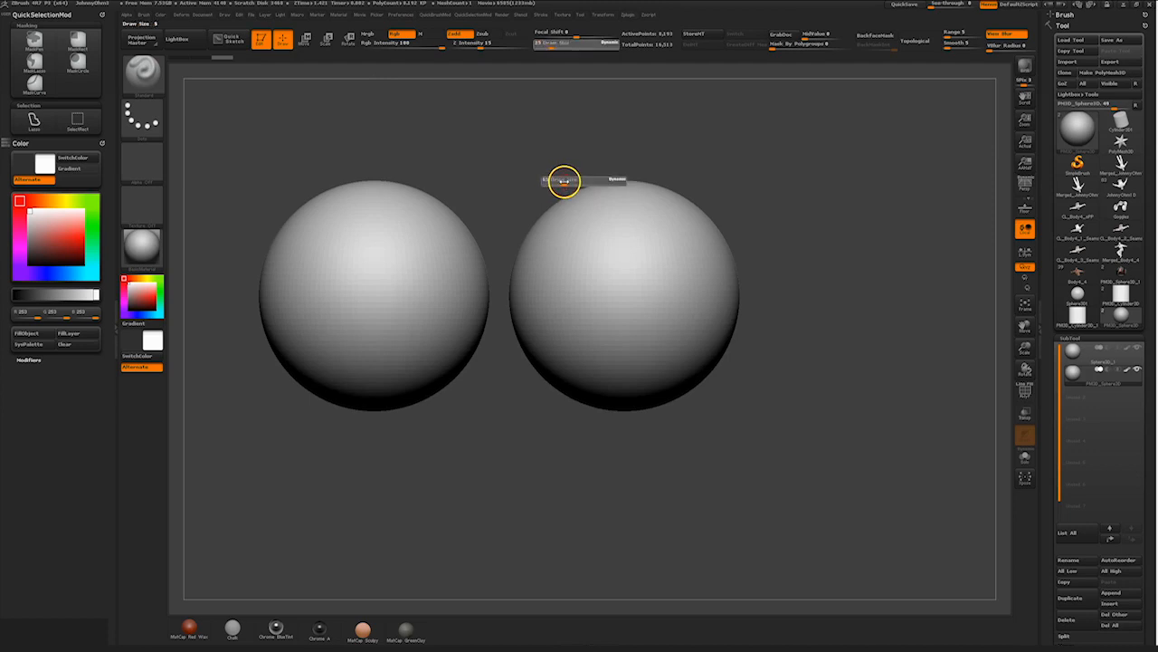
left_click(570, 181)
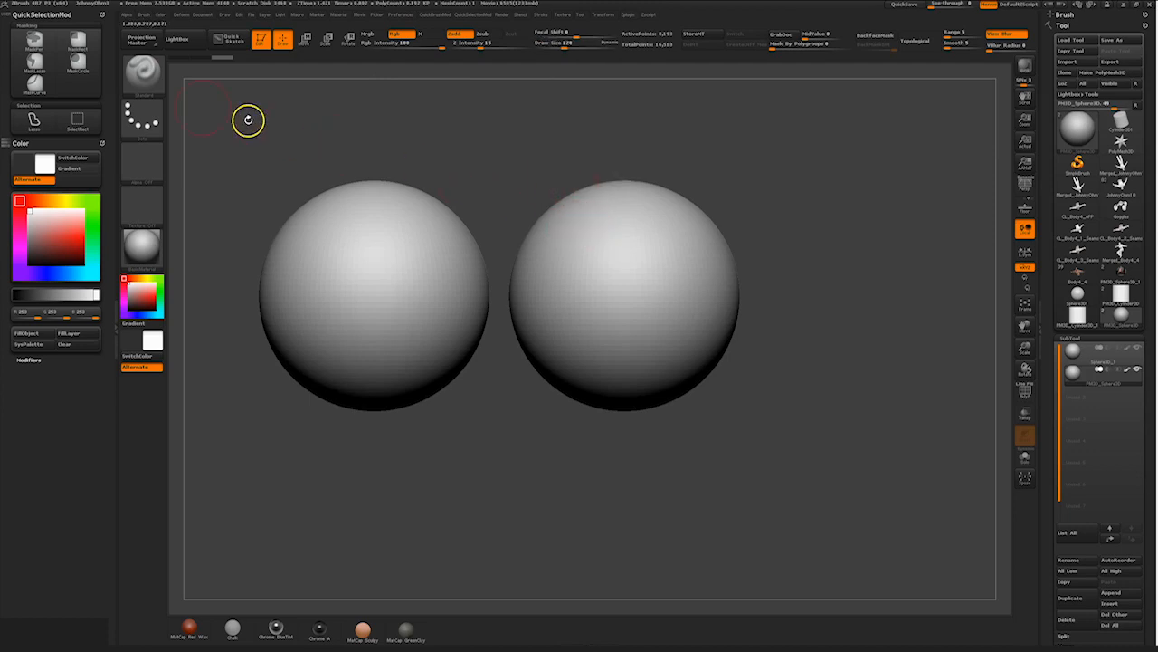
Pick red, paint two test strokes on the right sphere, then undo them
left_click(77, 239)
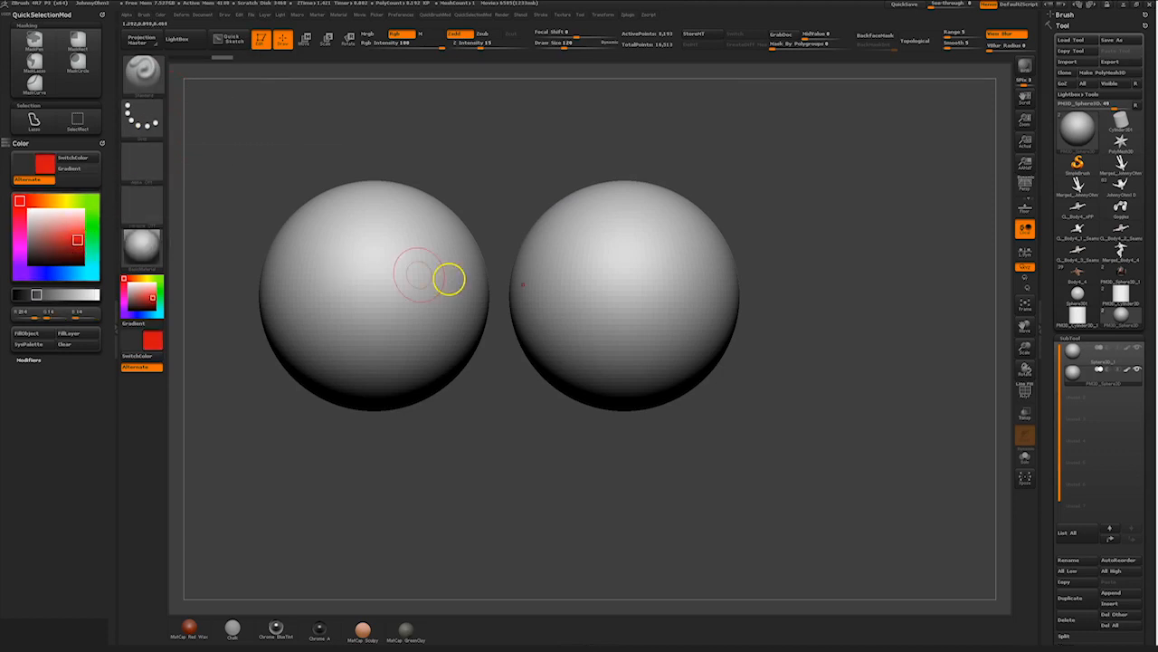
mouse_move(604, 309)
left_mouse_down()
mouse_move(633, 258)
mouse_move(692, 254)
mouse_move(634, 240)
mouse_move(624, 195)
mouse_move(730, 268)
mouse_move(733, 290)
left_mouse_up()
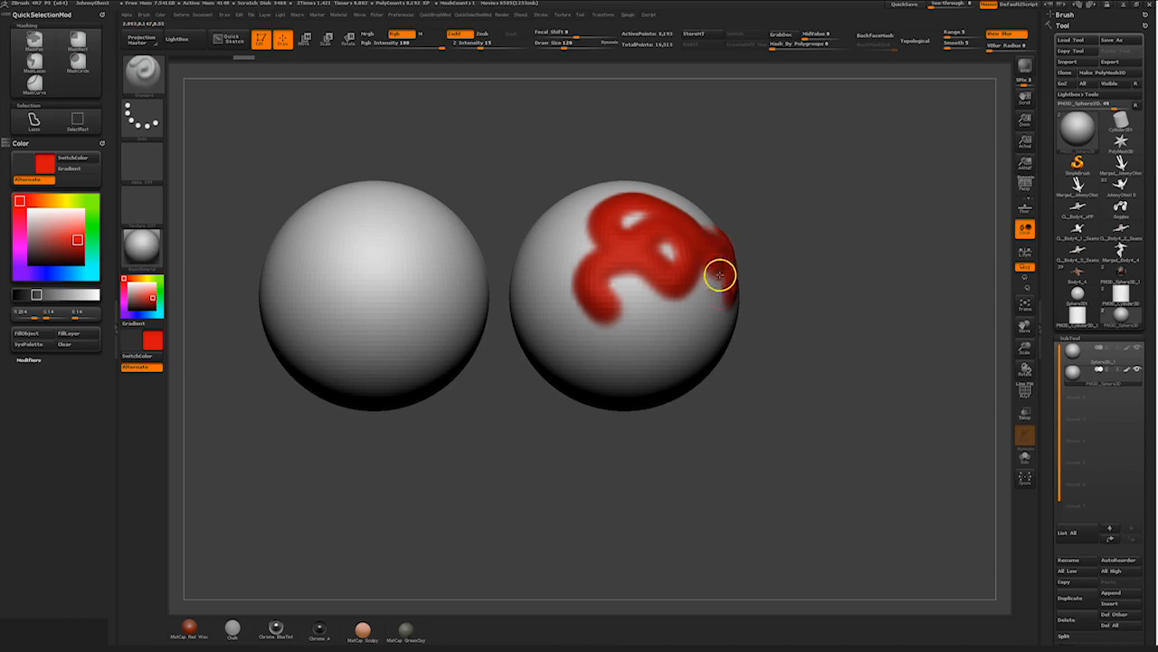
left_click_drag(719, 274, 724, 328)
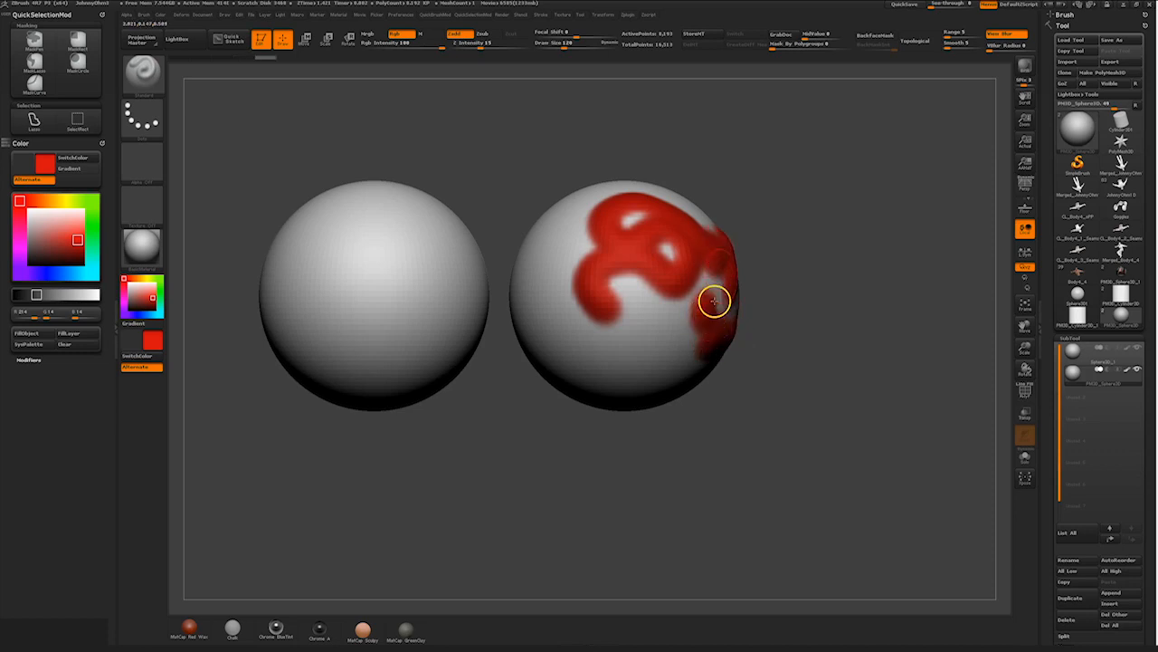
key("ctrl+z")
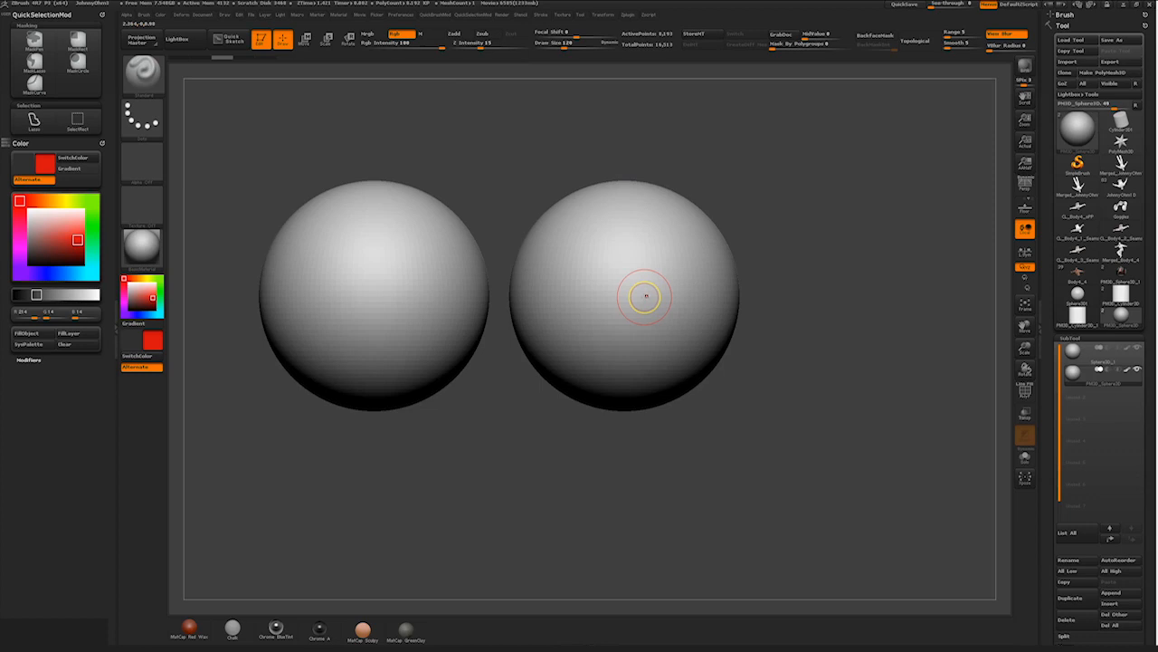
Paint a looping red stroke, enlarge the brush and set Focal Shift to -100
mouse_move(646, 295)
left_mouse_down()
mouse_move(664, 238)
mouse_move(695, 341)
mouse_move(595, 212)
mouse_move(535, 341)
mouse_move(649, 217)
mouse_move(667, 333)
mouse_move(628, 299)
mouse_move(552, 276)
mouse_move(539, 305)
mouse_move(700, 248)
mouse_move(644, 271)
left_mouse_up()
key("s")
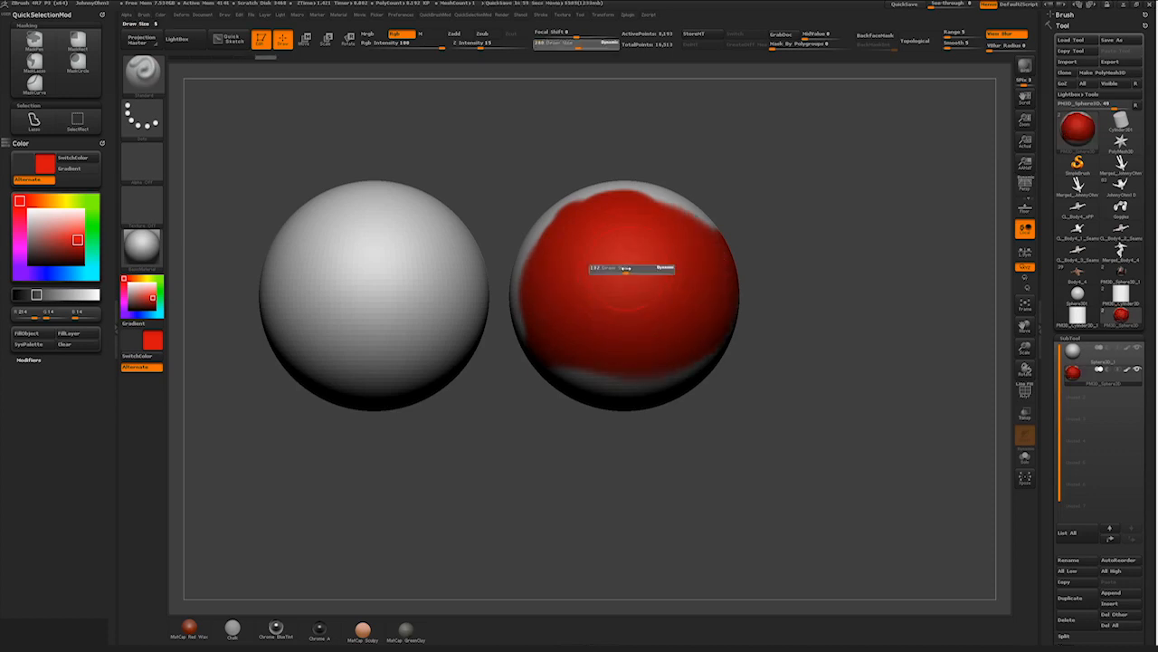
left_click_drag(634, 269, 623, 271)
left_click(565, 37)
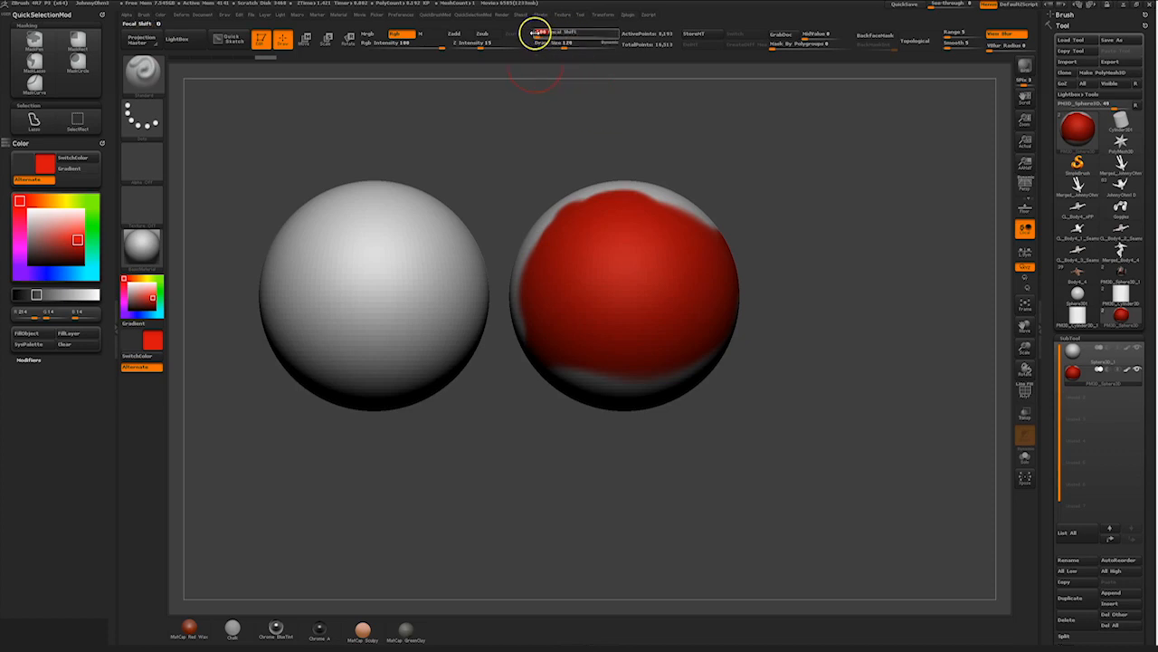
Paint hard-edged red patches over the right sphere, adjusting edge softness and the view
mouse_move(776, 163)
left_mouse_down()
mouse_move(740, 210)
mouse_move(789, 258)
left_mouse_up()
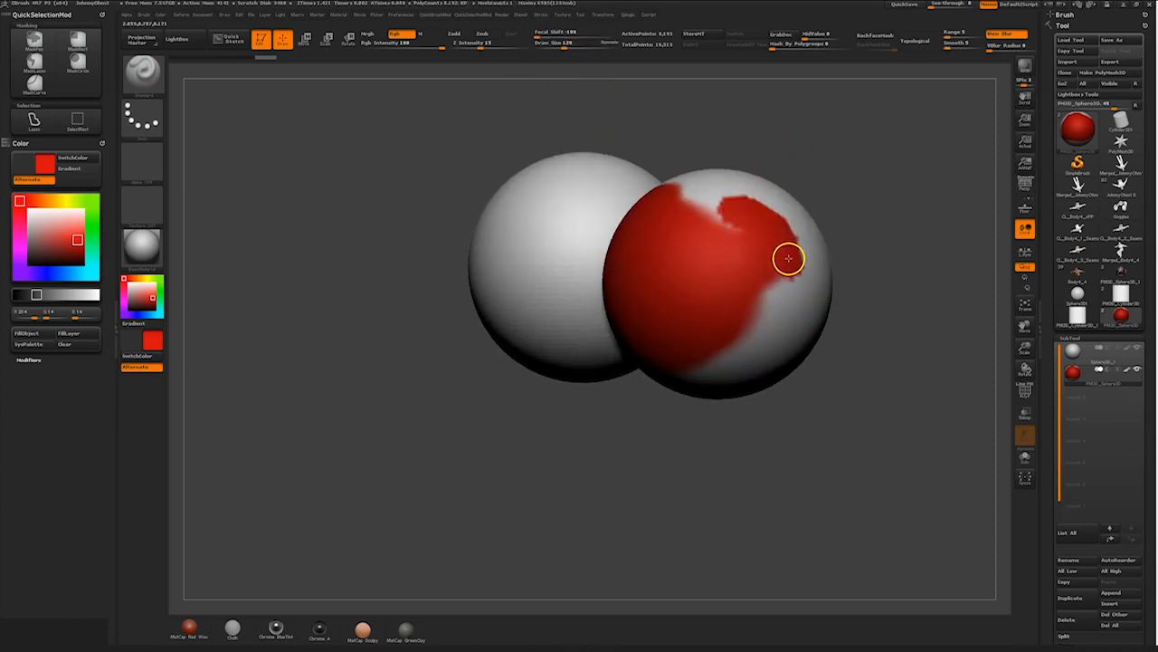
left_click(623, 37)
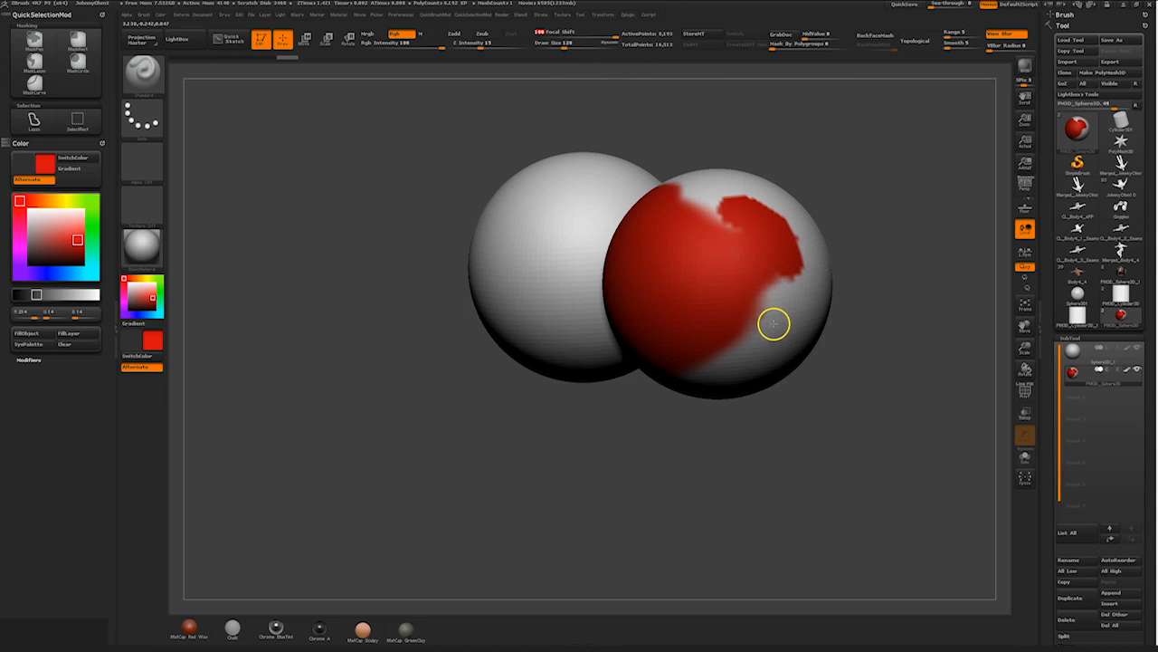
left_click_drag(579, 34, 593, 34)
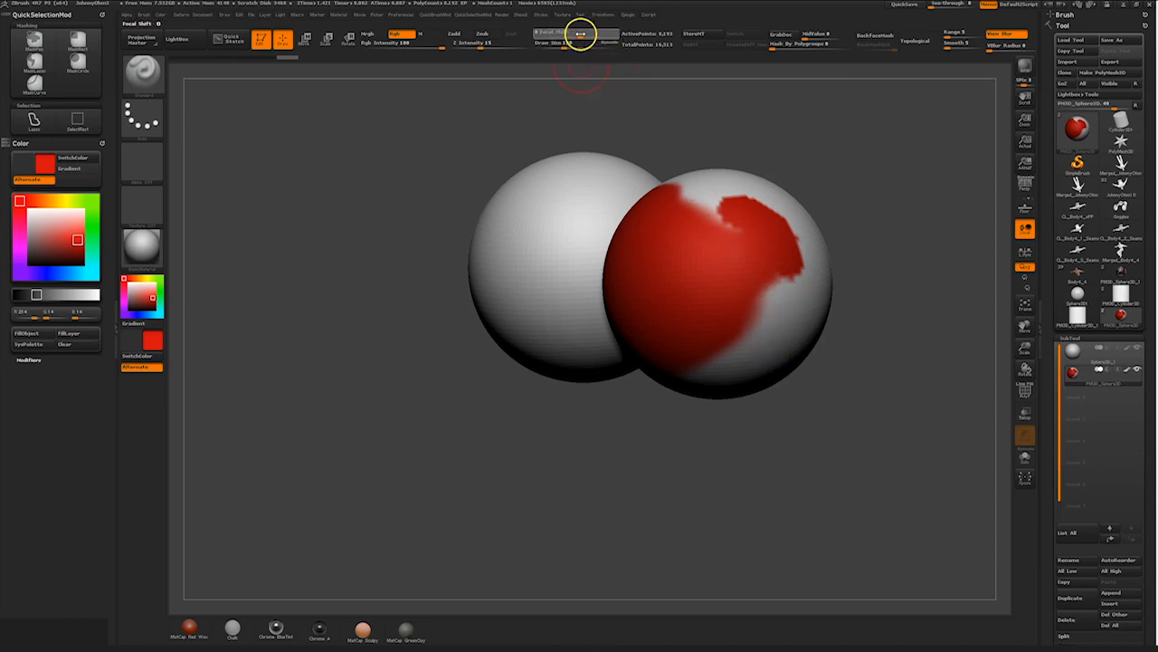
key("ctrl+z")
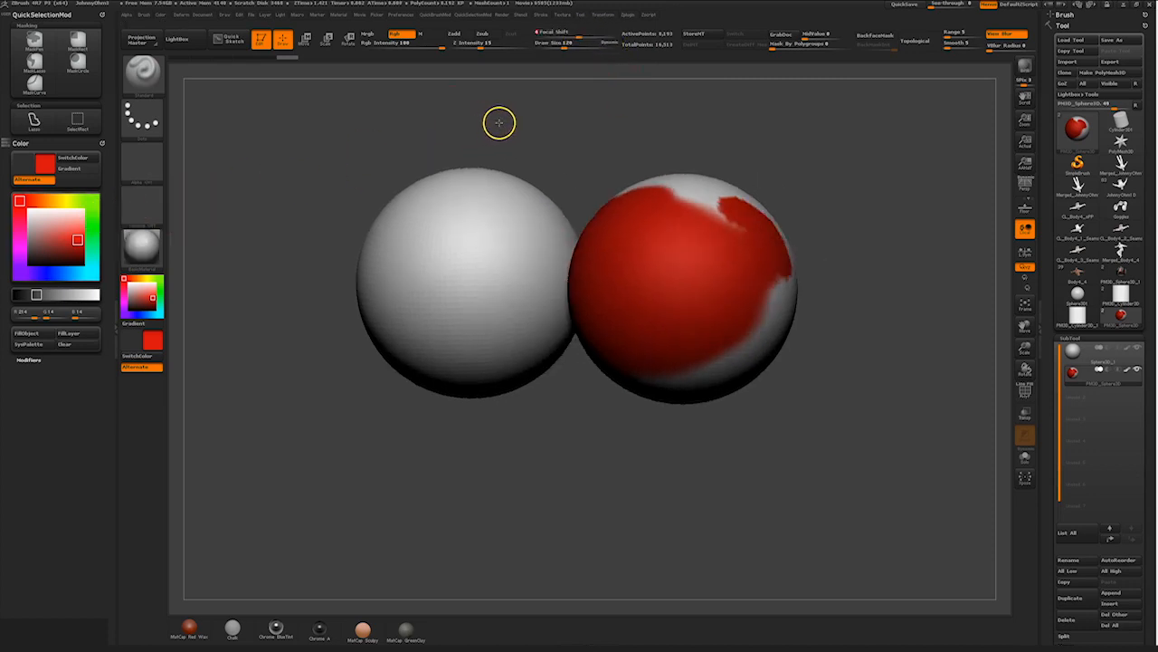
right_click_drag(499, 123, 514, 134)
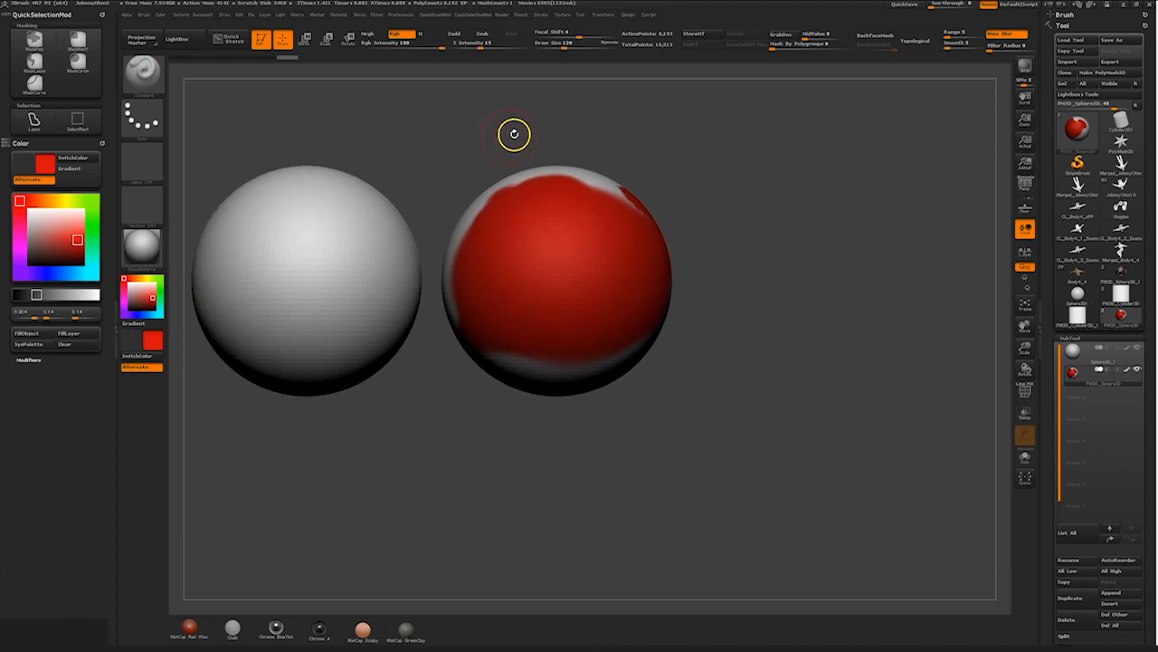
Mask the right half of the red sphere with MaskRect and switch the paint colour to green with a larger brush
left_click_drag(716, 128, 530, 407, "ctrl")
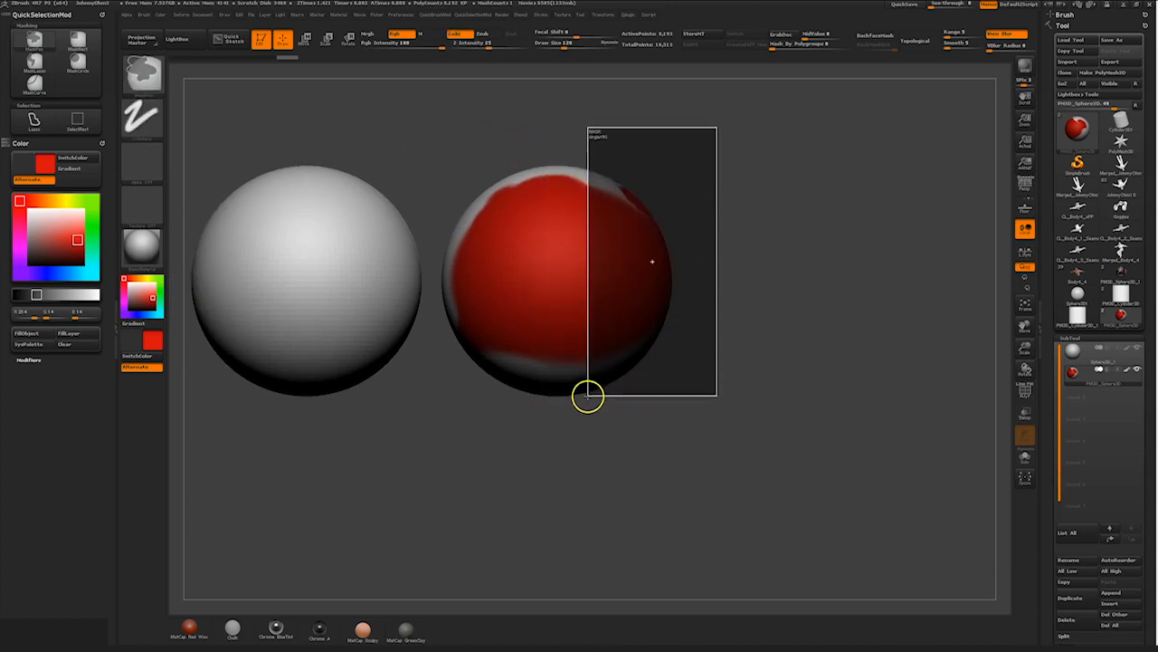
left_click_drag(588, 396, 589, 396, "ctrl")
left_click(93, 208)
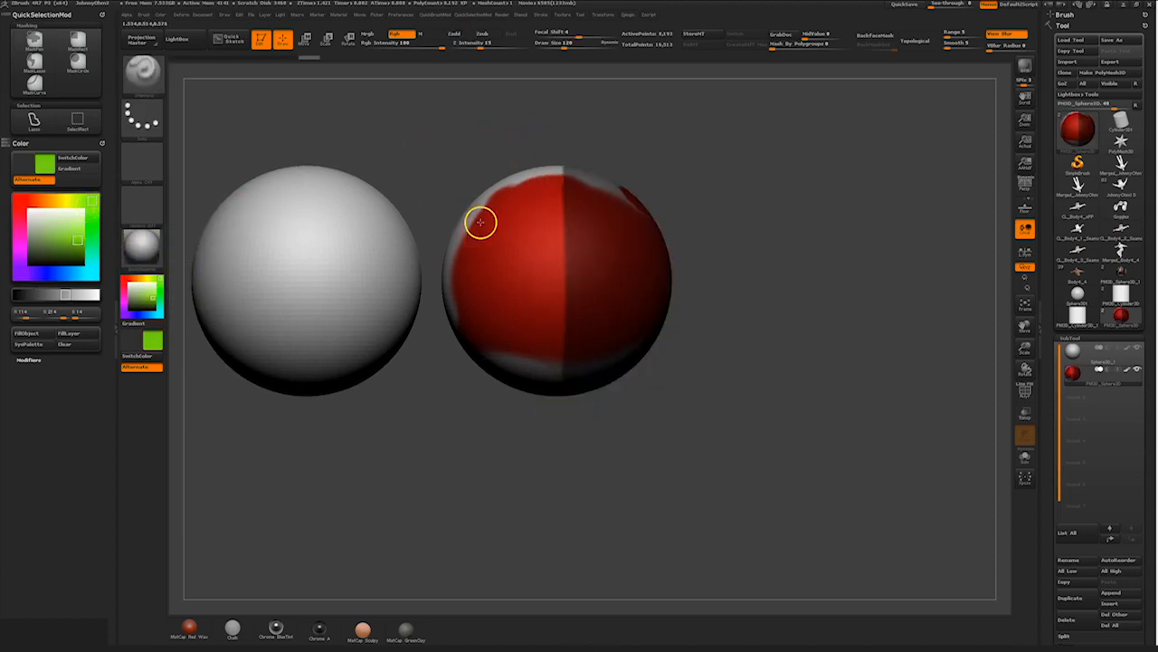
key("s")
Paint green over the unmasked left half, then clear the mask to leave a sharp edge
mouse_move(507, 221)
left_mouse_down()
mouse_move(543, 221)
mouse_move(561, 326)
left_mouse_up()
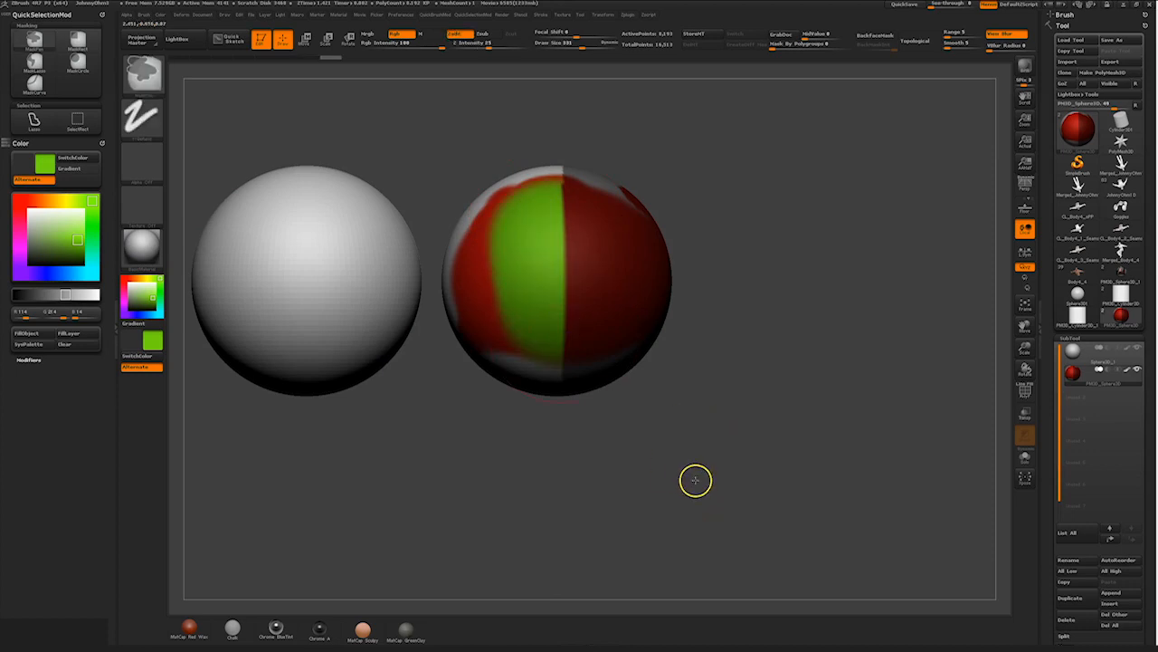
left_click_drag(695, 479, 719, 511, "ctrl")
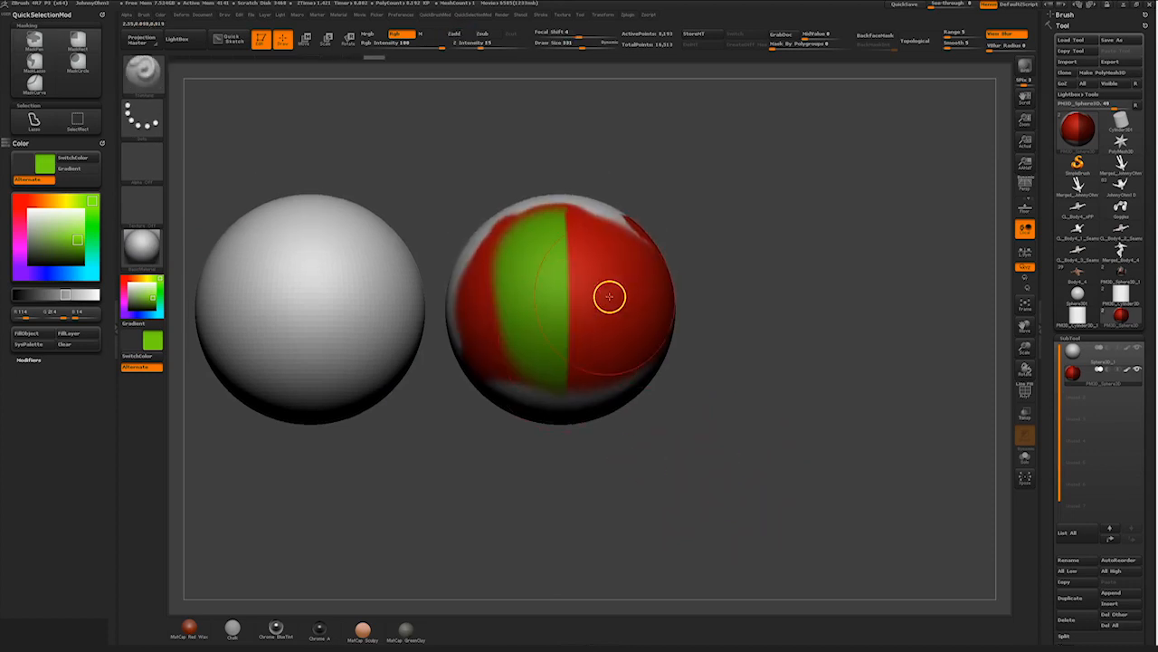
Set the brush to a spray-like alpha with the Spray stroke type
left_click(144, 164)
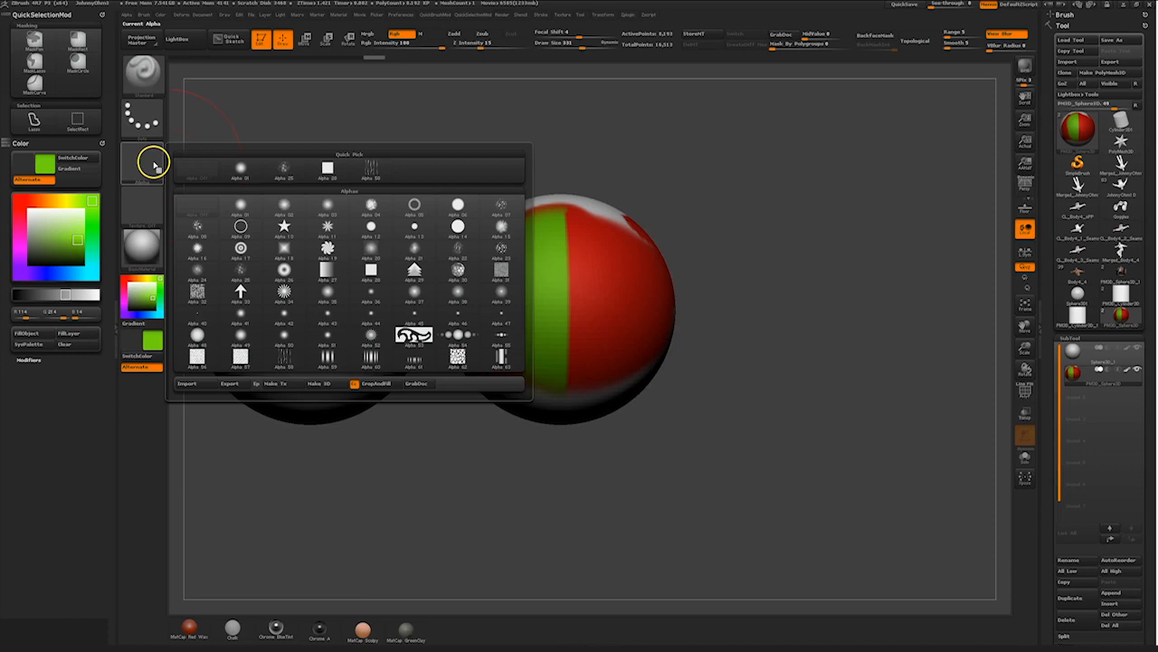
left_click(204, 231)
left_click(145, 120)
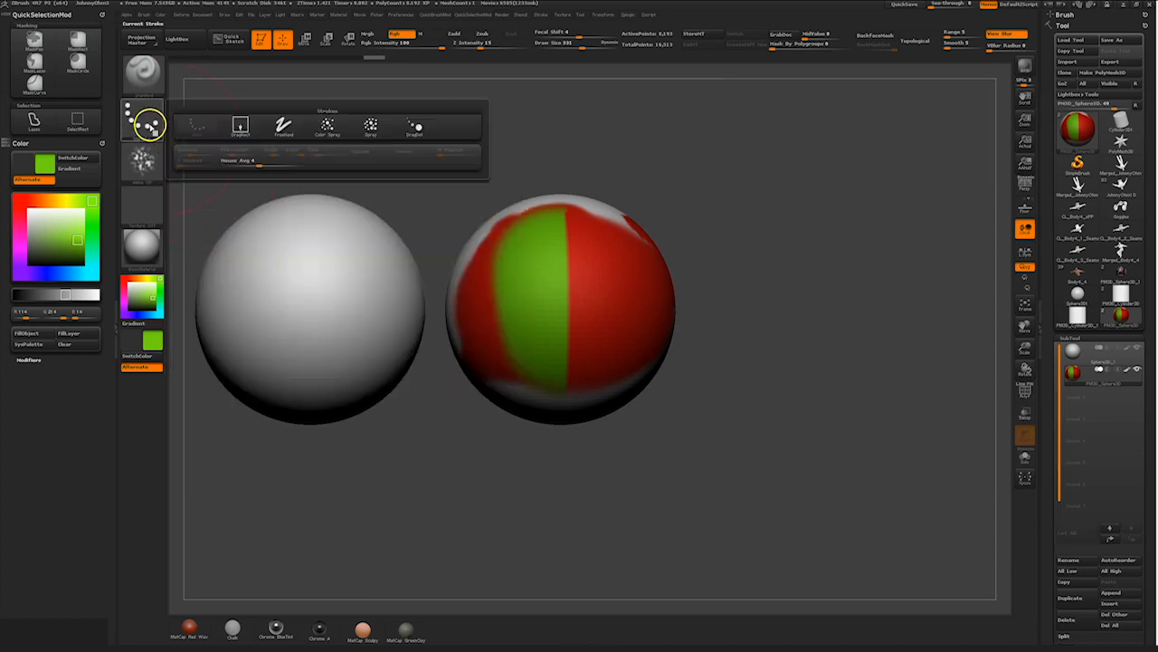
left_click(344, 126)
Spray mottled green paint across the red sphere and orbit to inspect the coverage
mouse_move(751, 224)
left_mouse_down()
mouse_move(719, 238)
mouse_move(655, 316)
left_mouse_up()
left_click_drag(813, 336, 733, 326)
mouse_move(804, 461)
left_mouse_down()
mouse_move(741, 465)
mouse_move(749, 518)
left_mouse_up()
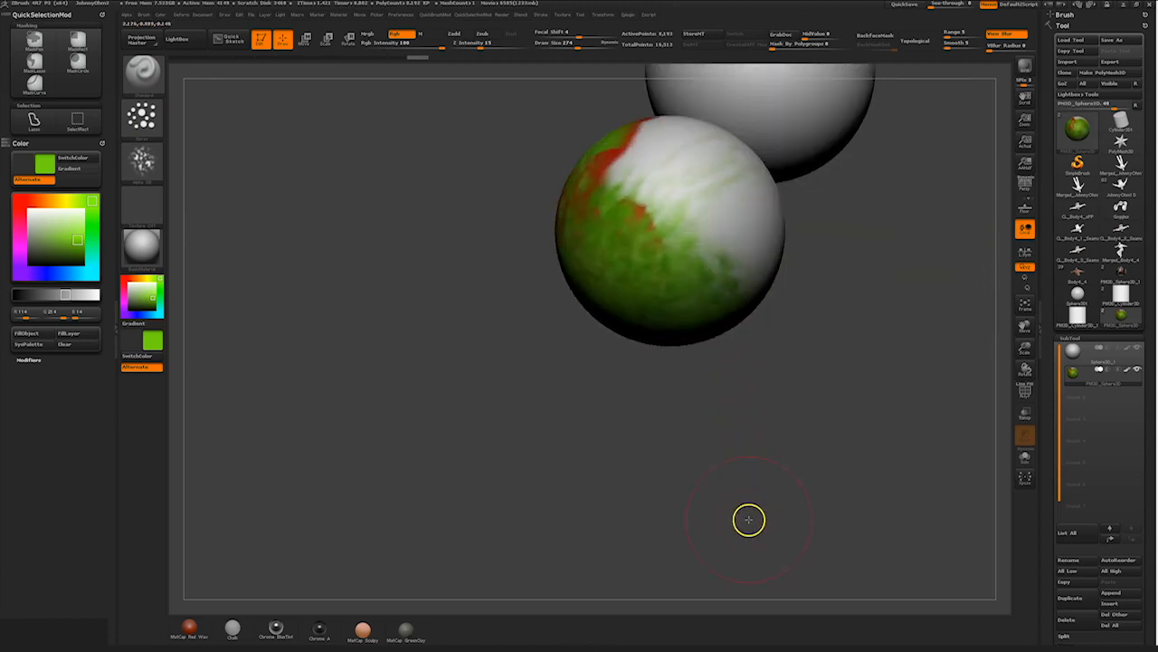
Load the logo image as the brush texture and switch the stroke to DragRect
left_click(153, 203)
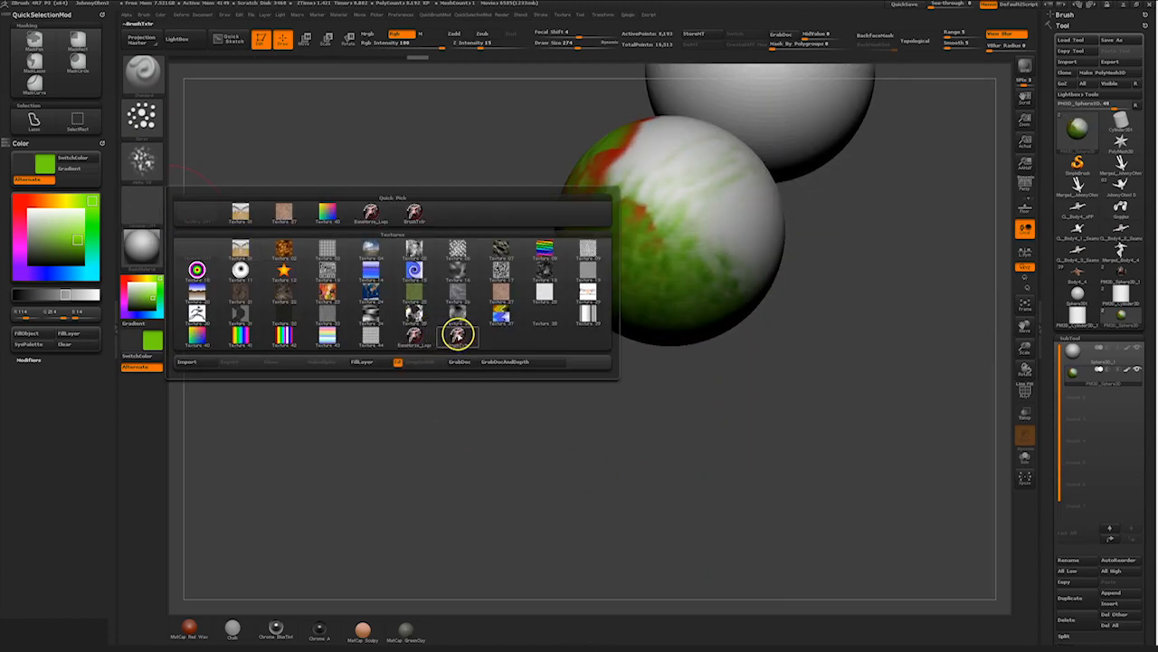
left_click(458, 335)
left_click(143, 118)
left_click(242, 126)
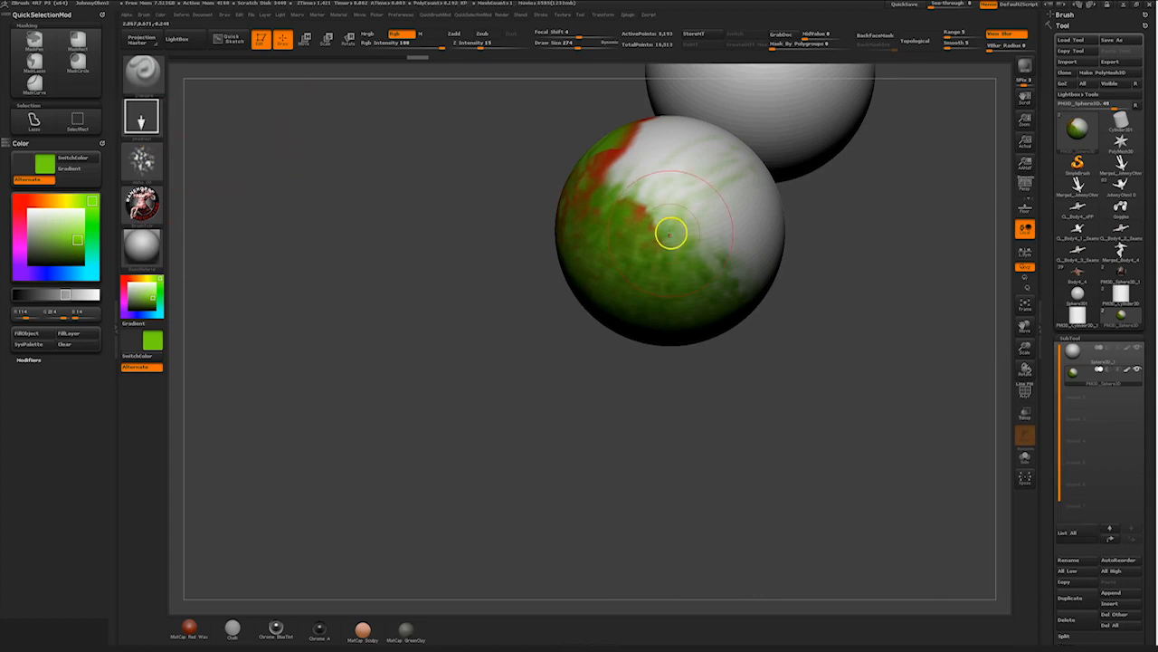
Make a trial stamp, undo it, and turn the brush alpha off
left_click_drag(692, 214, 733, 466)
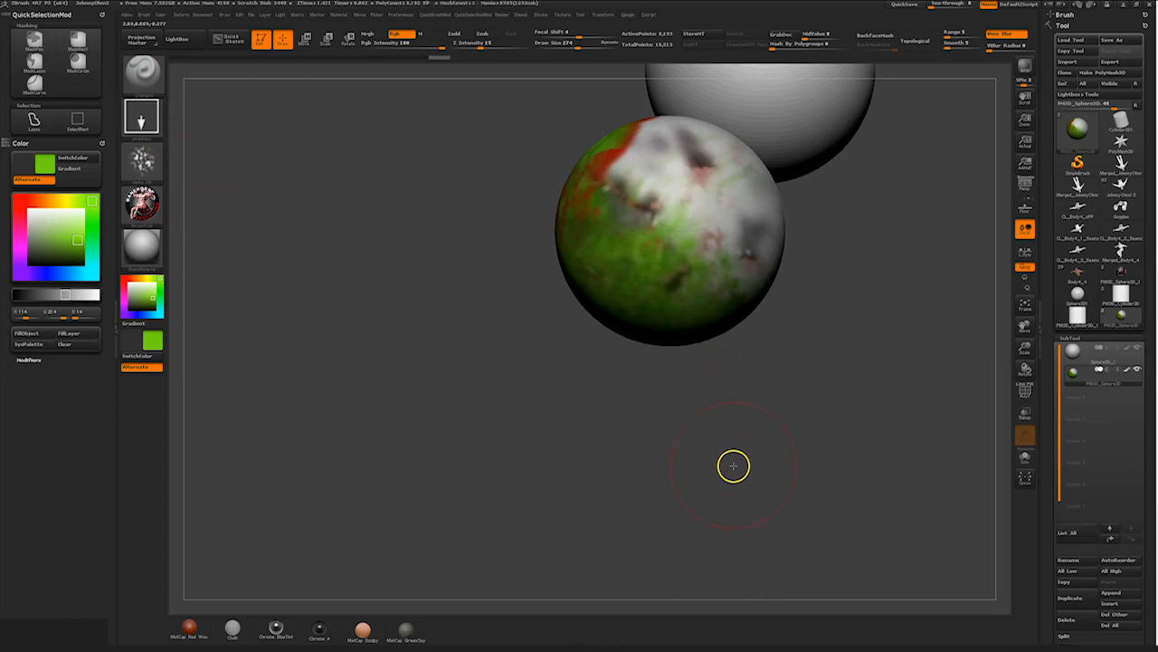
key("ctrl+z")
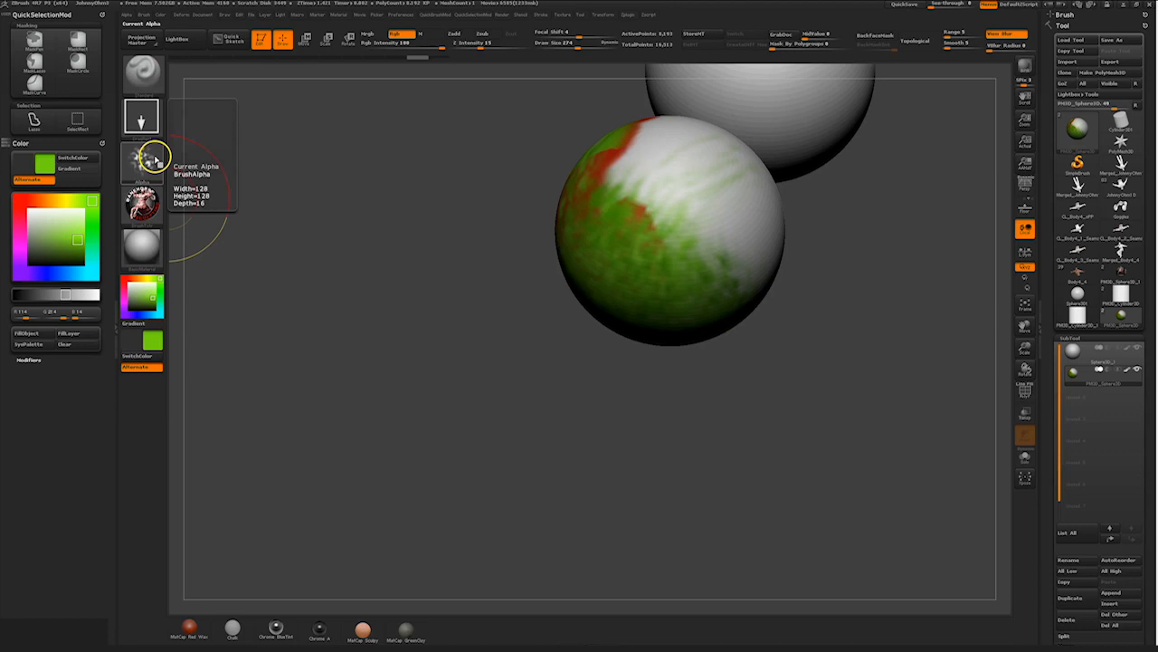
left_click(143, 163)
left_click(205, 174)
right_click_drag(426, 344, 486, 128)
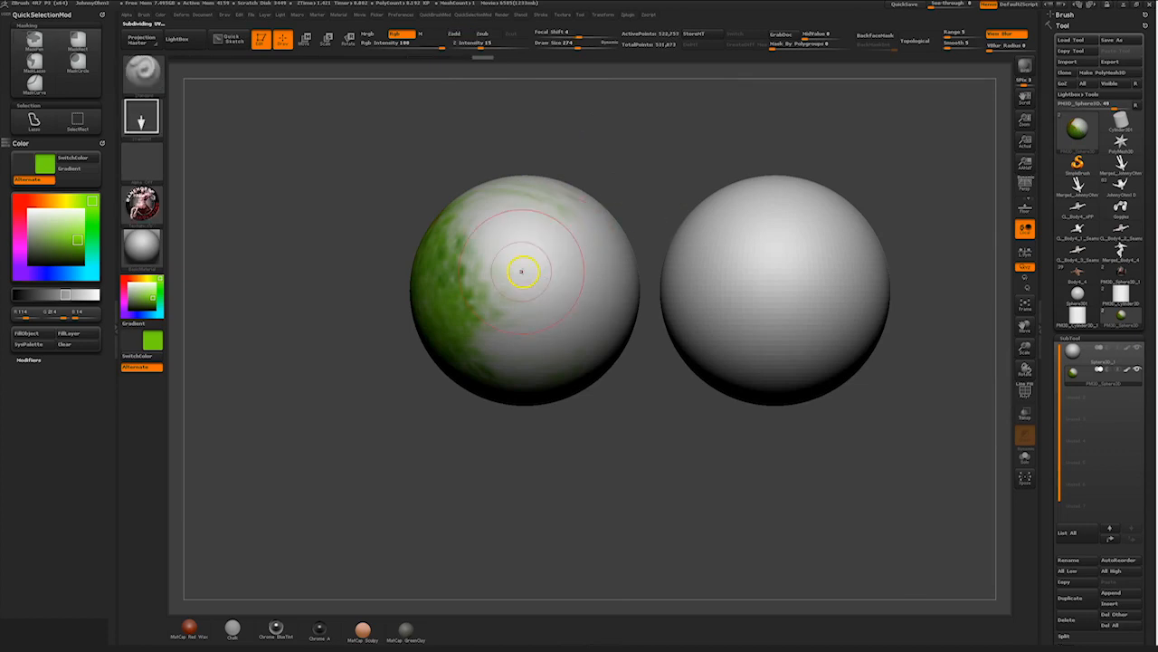
Adjust Draw Size and stamp the Banehorse Sculpting logo large across the left sphere
key("s")
mouse_move(527, 267)
left_mouse_down()
mouse_move(564, 390)
mouse_move(715, 172)
mouse_move(596, 95)
mouse_move(543, 150)
mouse_move(615, 127)
left_mouse_up()
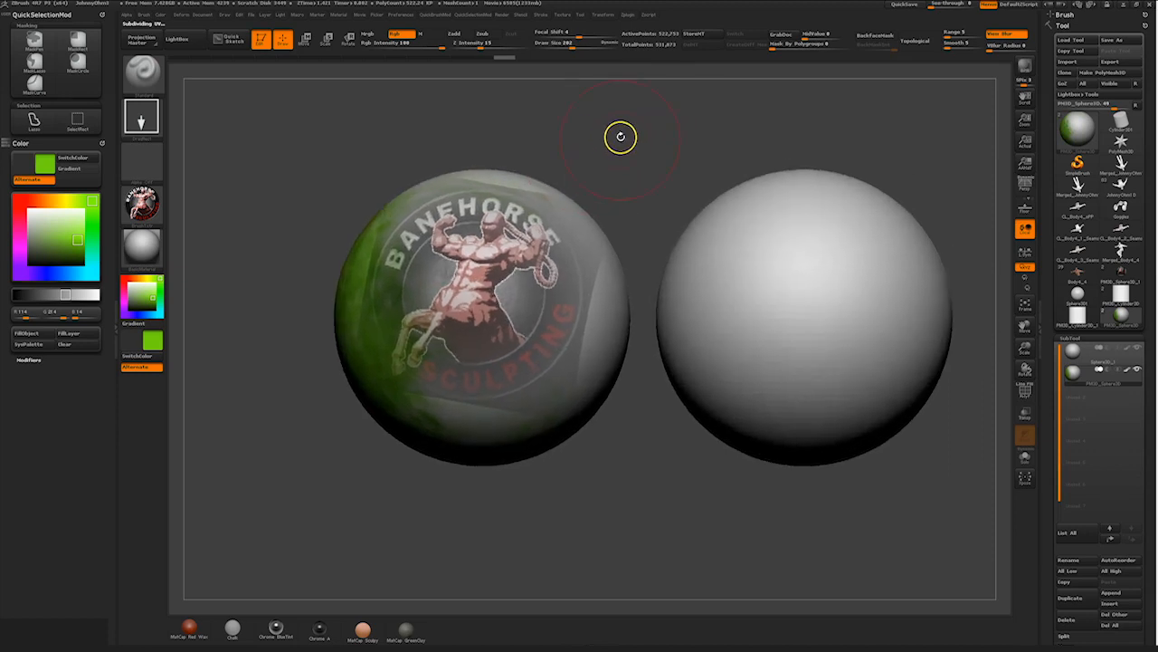
key("ctrl+z")
mouse_move(484, 288)
left_mouse_down()
mouse_move(563, 179)
mouse_move(516, 122)
mouse_move(515, 162)
mouse_move(503, 131)
left_mouse_up()
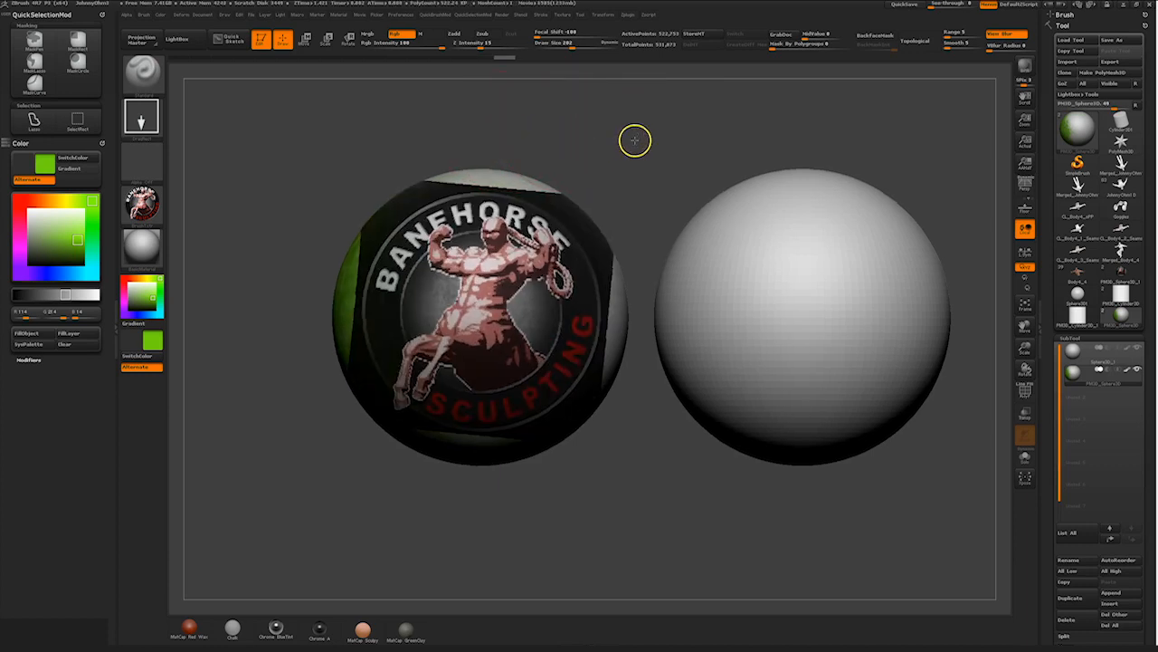
mouse_move(633, 140)
right_mouse_down("alt")
mouse_move(525, 151)
mouse_move(561, 176)
right_mouse_up("alt")
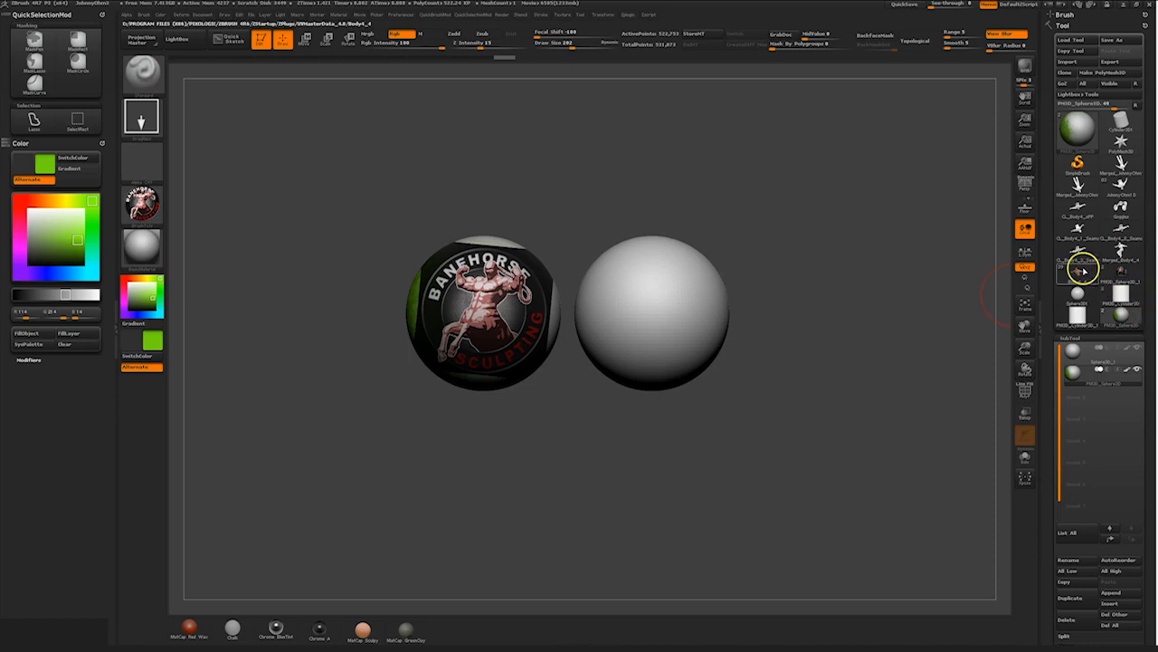
Switch to the textured human figure tool, set the colour to white, and zoom in on its torso
left_click(1051, 347)
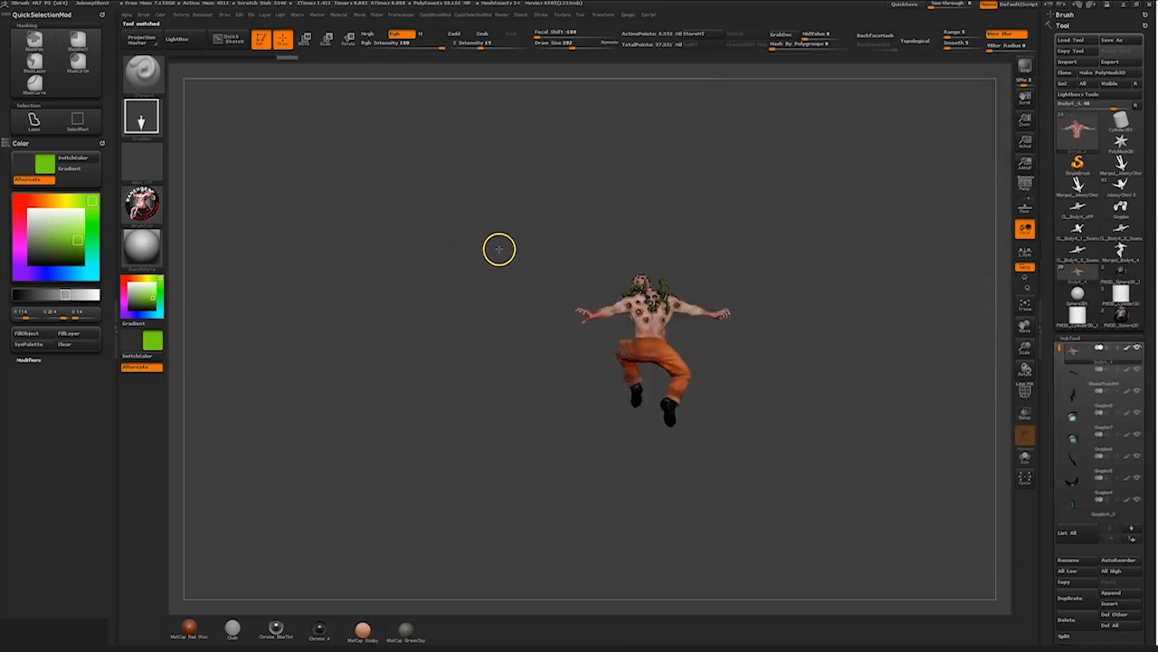
right_click_drag(498, 250, 464, 253)
left_click_drag(92, 260, 25, 207)
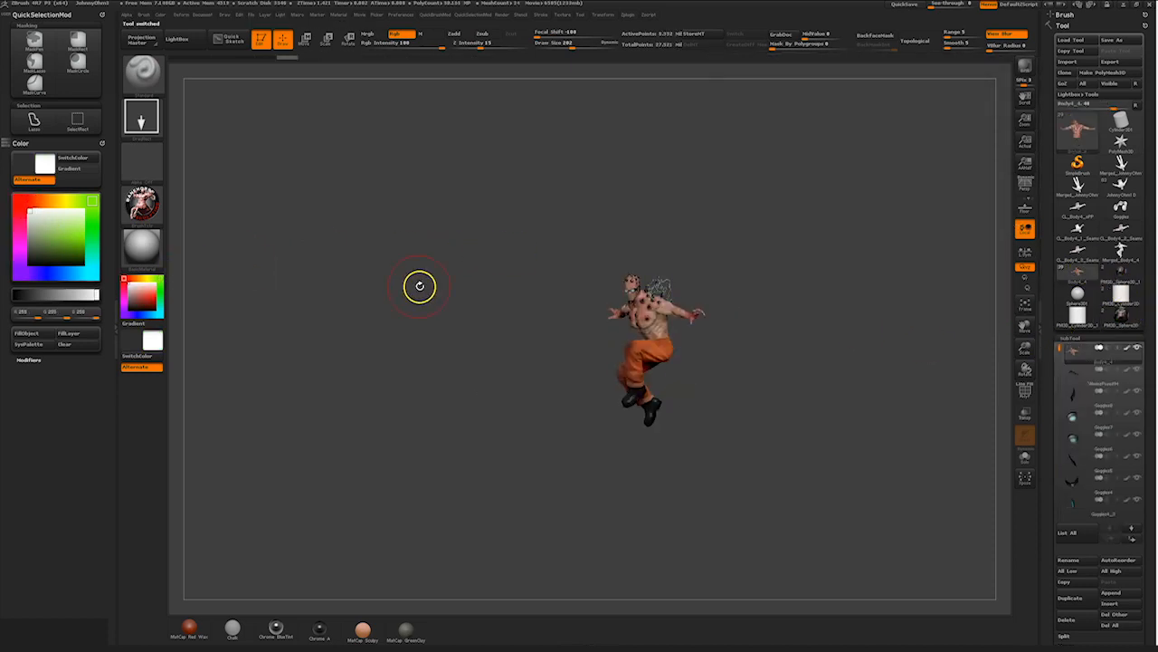
right_click_drag(419, 286, 850, 209, "ctrl")
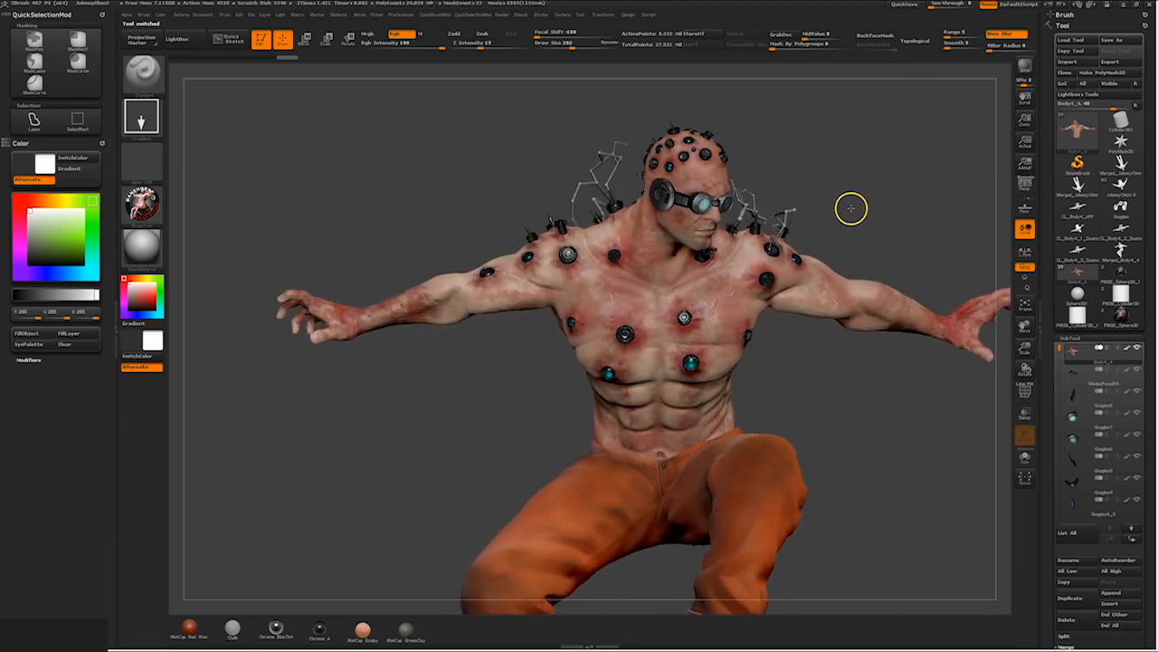